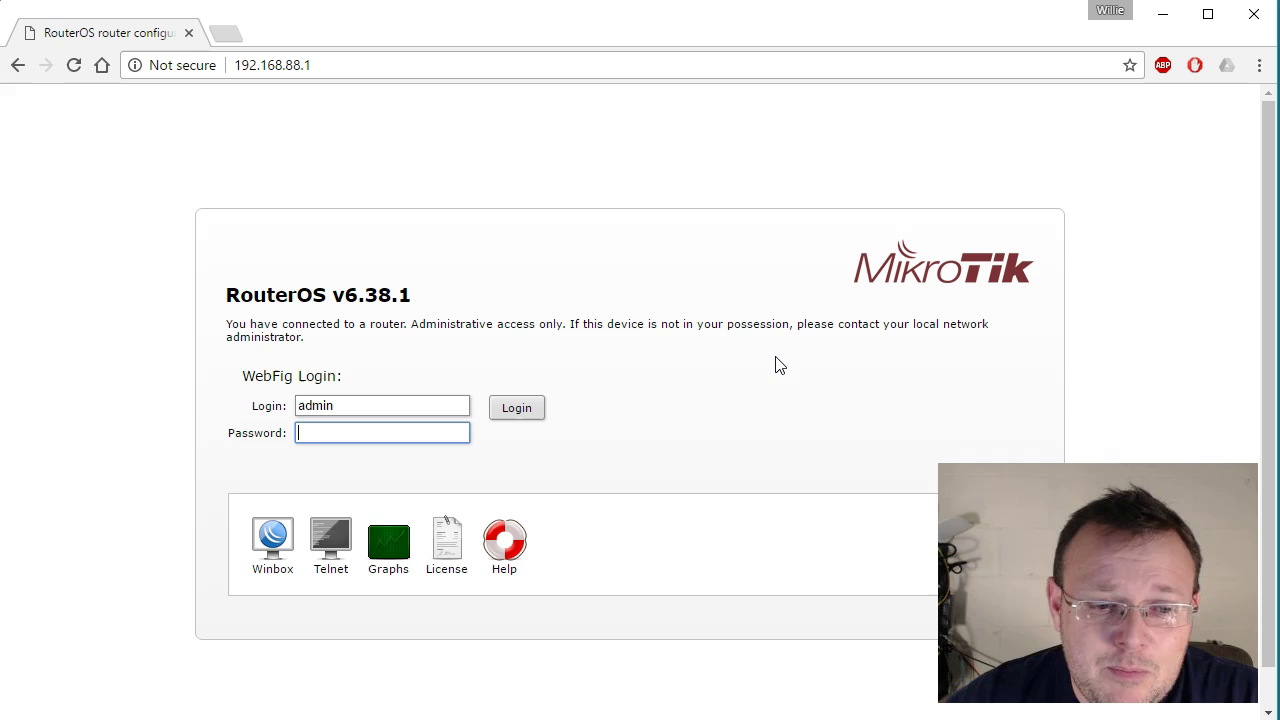
Step: Log in to the router's WebFig interface as admin by entering the account password
left_click(371, 424)
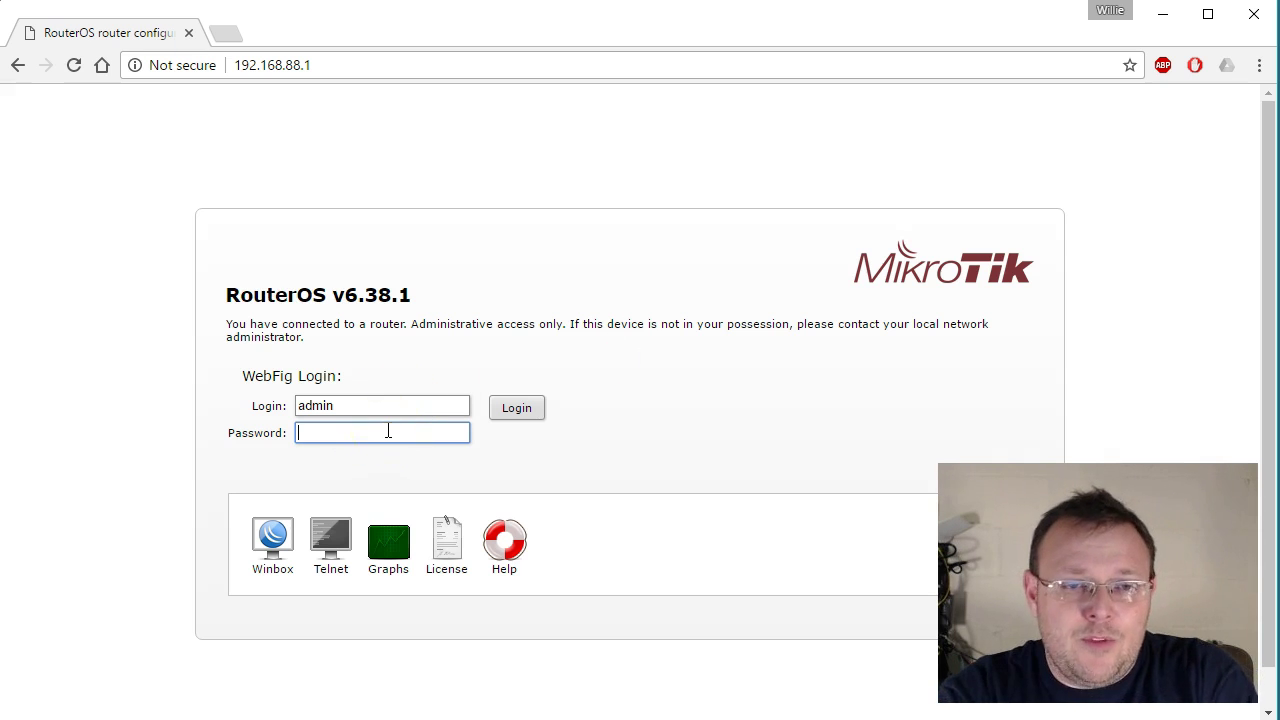
type("******")
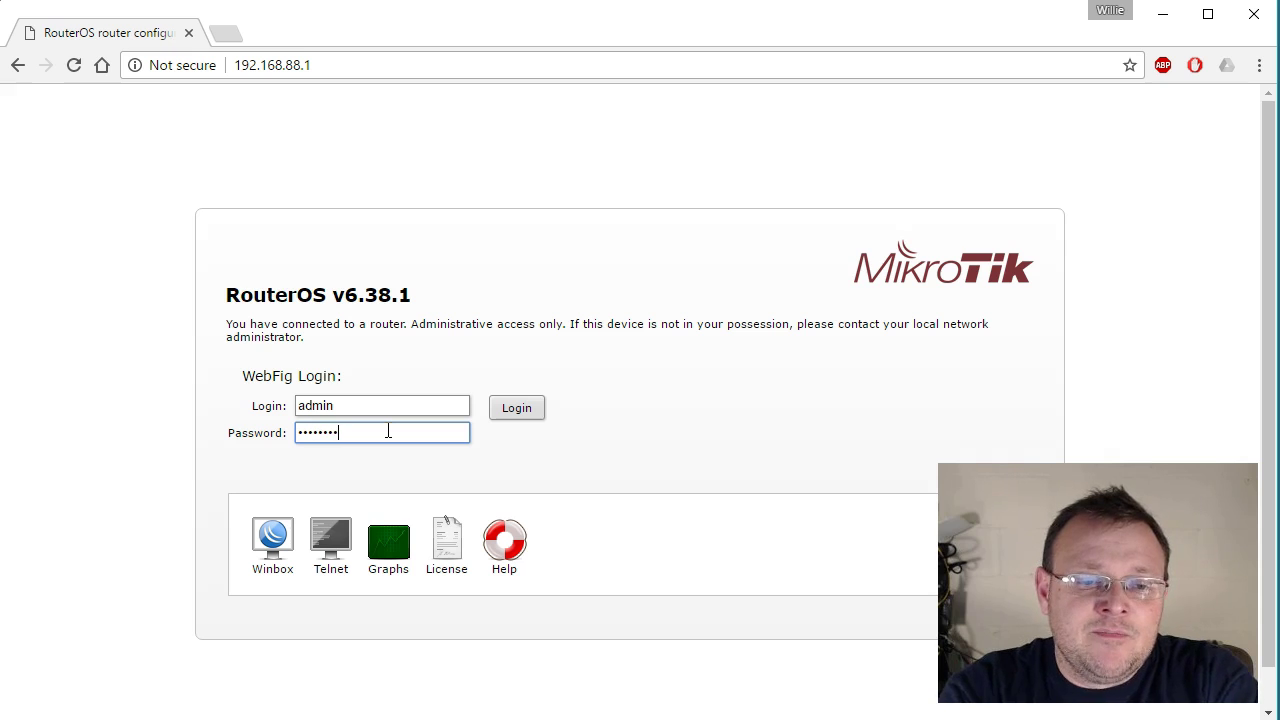
key("Return")
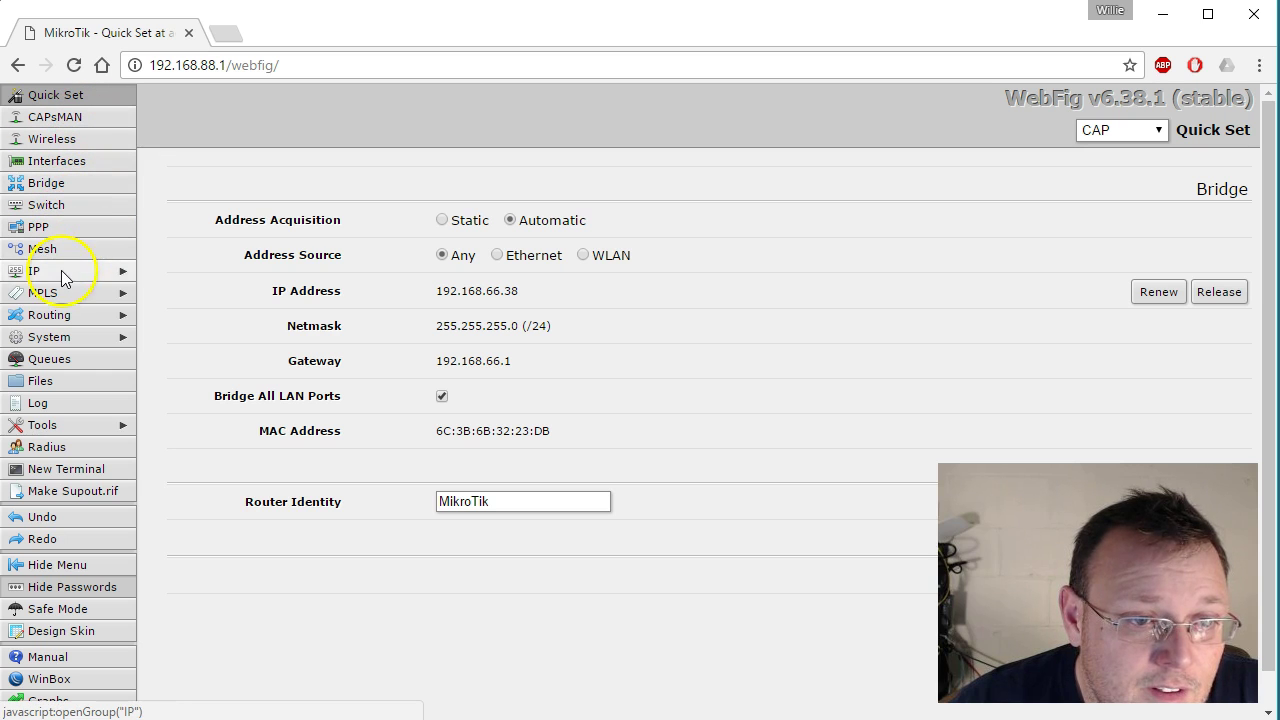
Step: Show the IP firewall's NAT rules and widen the Action column of the rule list
left_click(61, 270)
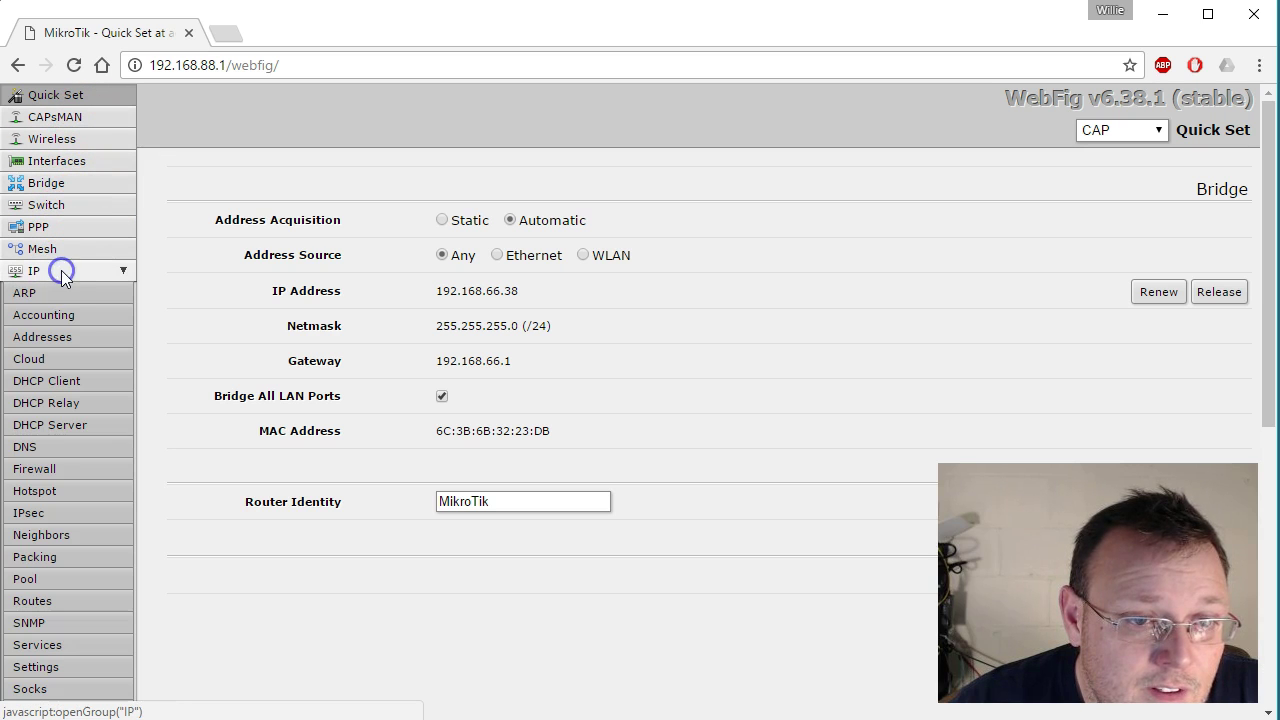
left_click(45, 476)
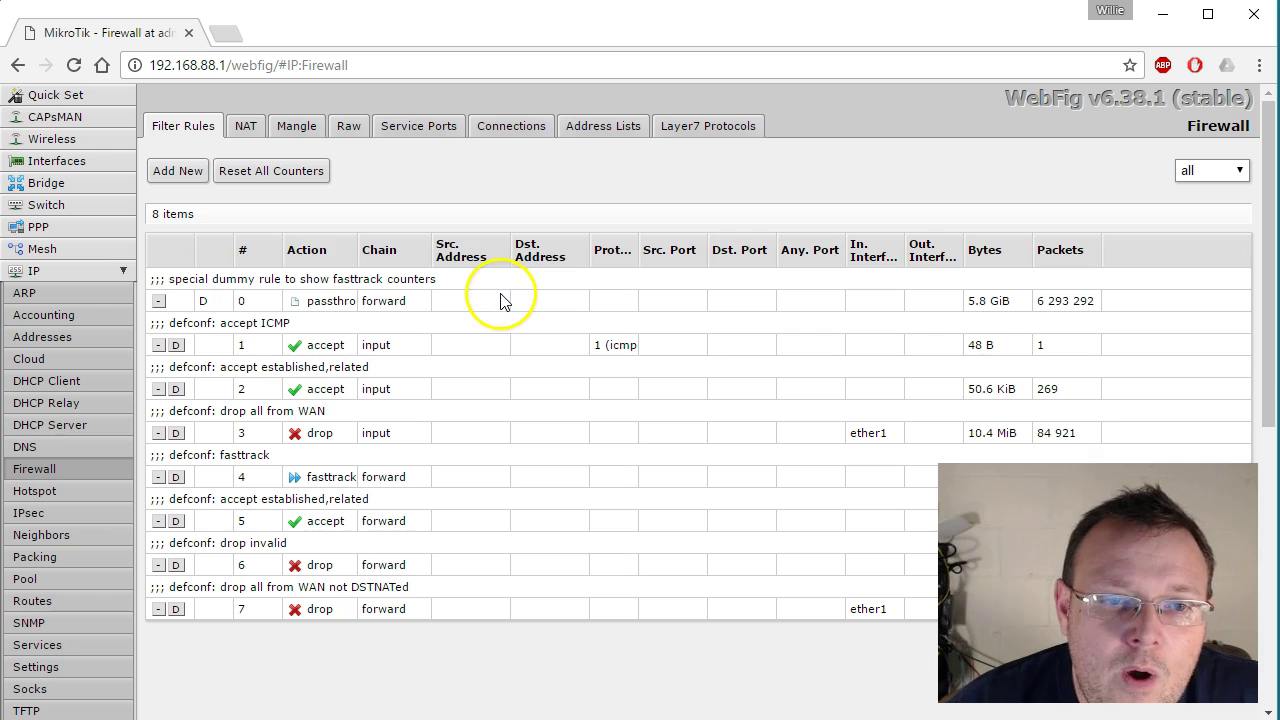
left_click(250, 128)
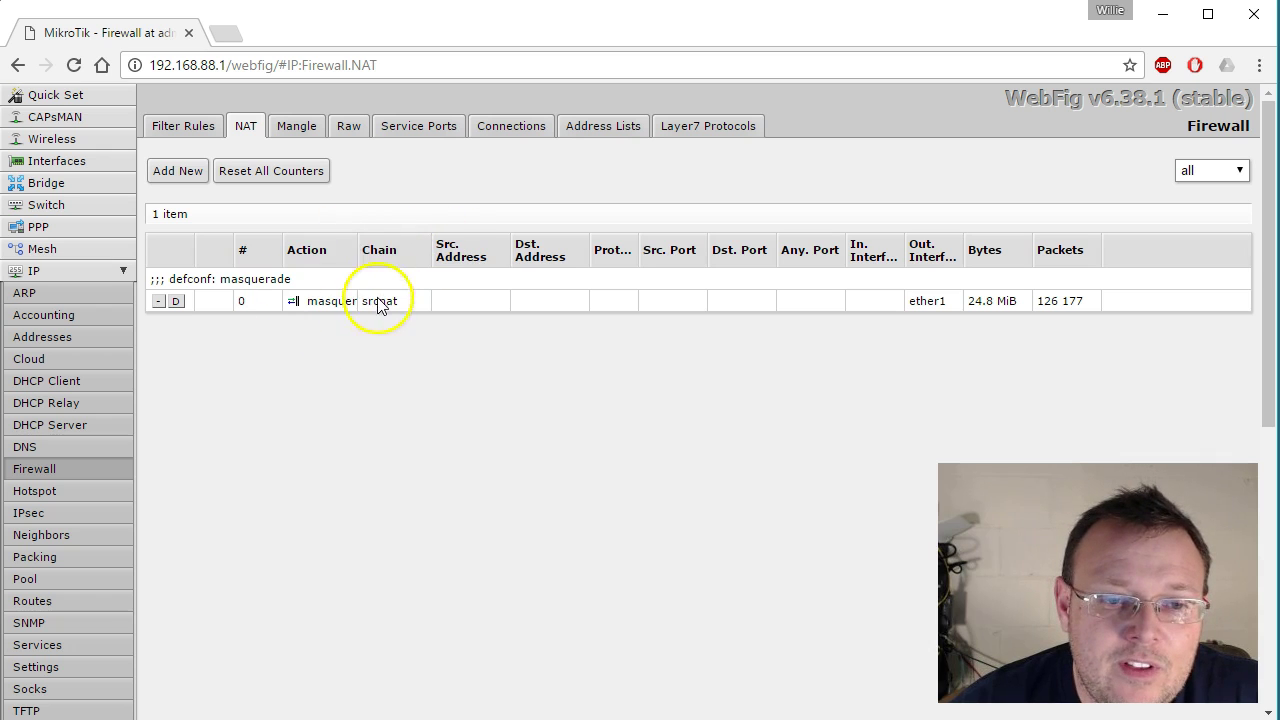
left_click_drag(357, 250, 421, 250)
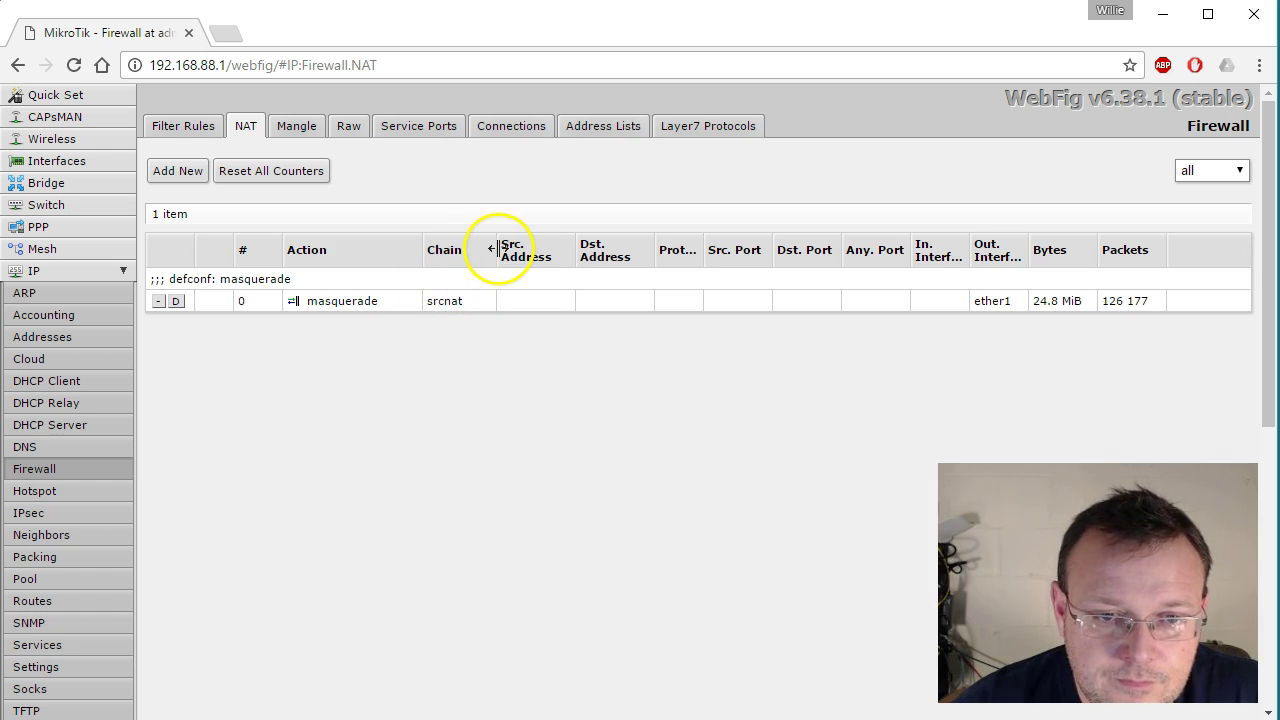
Step: Start a new NAT rule and set its chain to dstnat
left_click(174, 171)
left_click(300, 283)
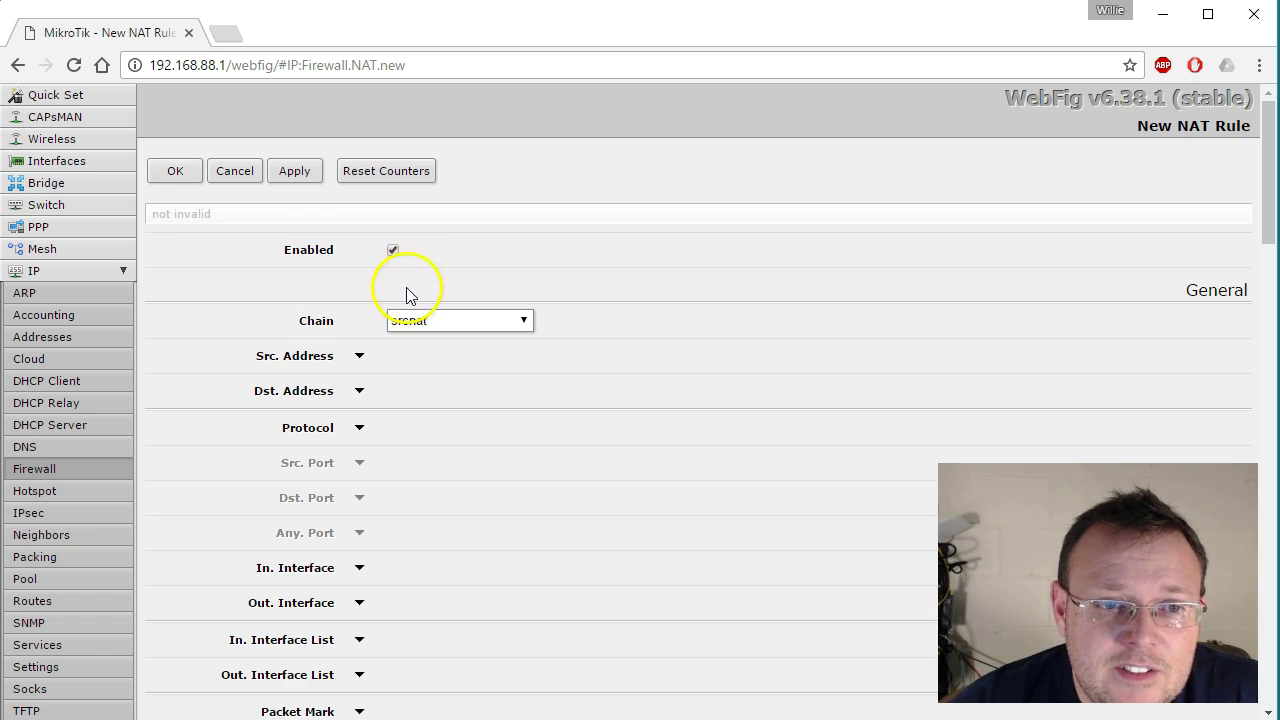
scroll(406, 295, "down", 1)
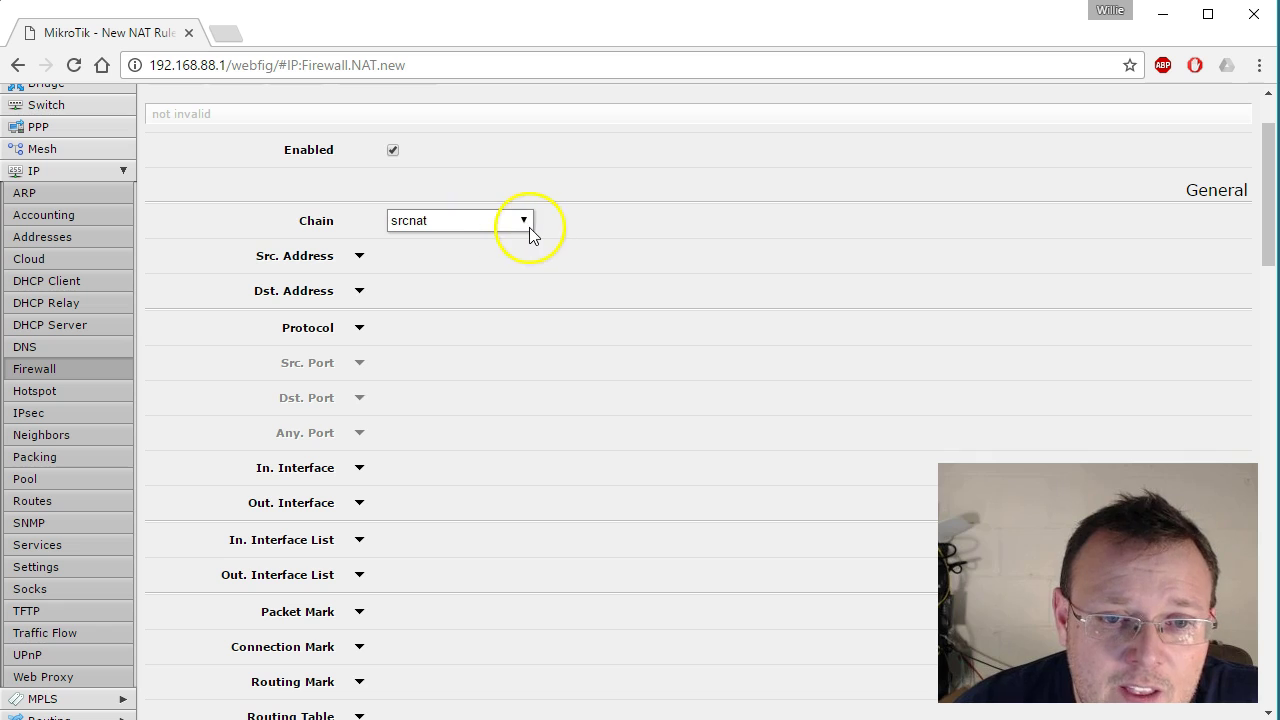
left_click(525, 221)
left_click(410, 241)
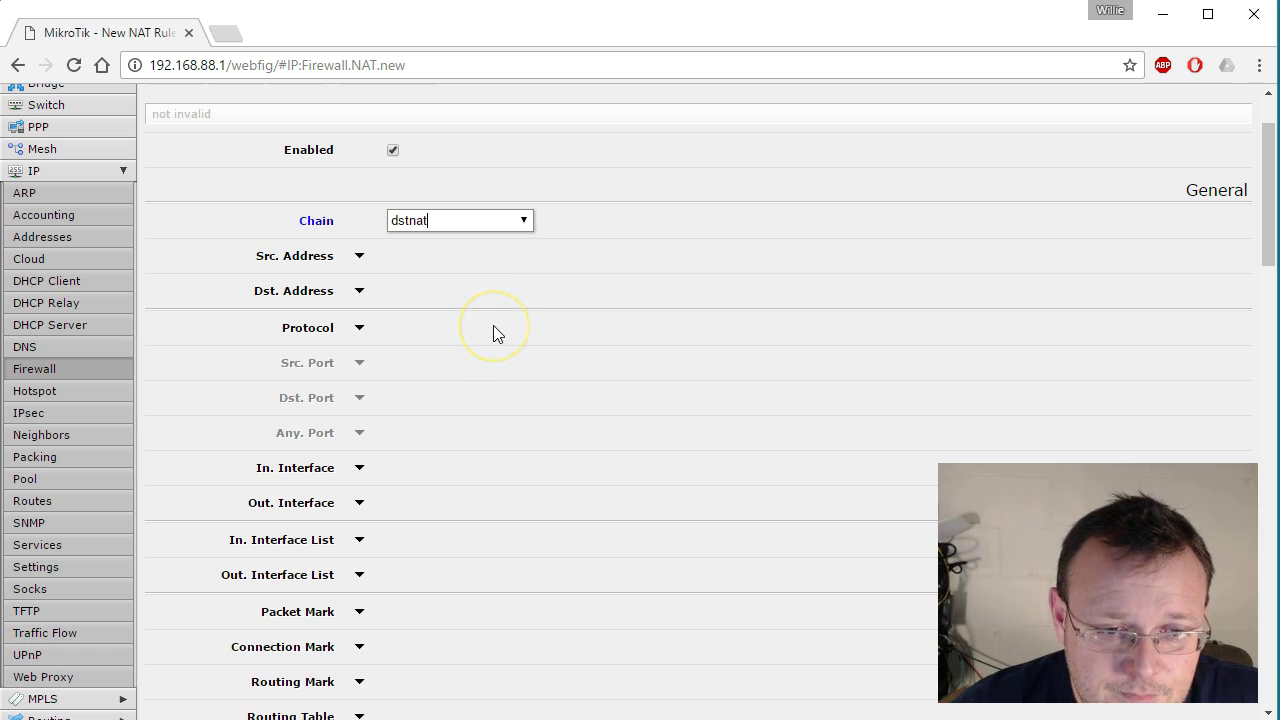
scroll(493, 325, "down", 1)
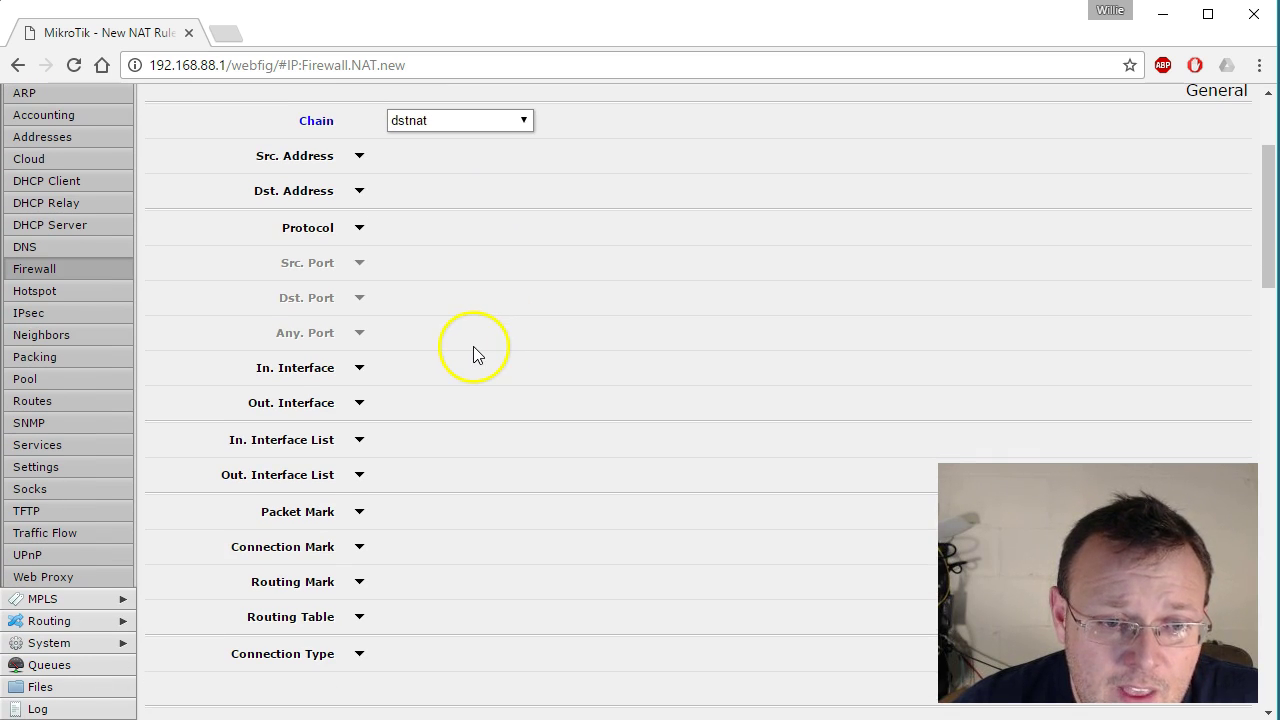
scroll(471, 360, "up", 2)
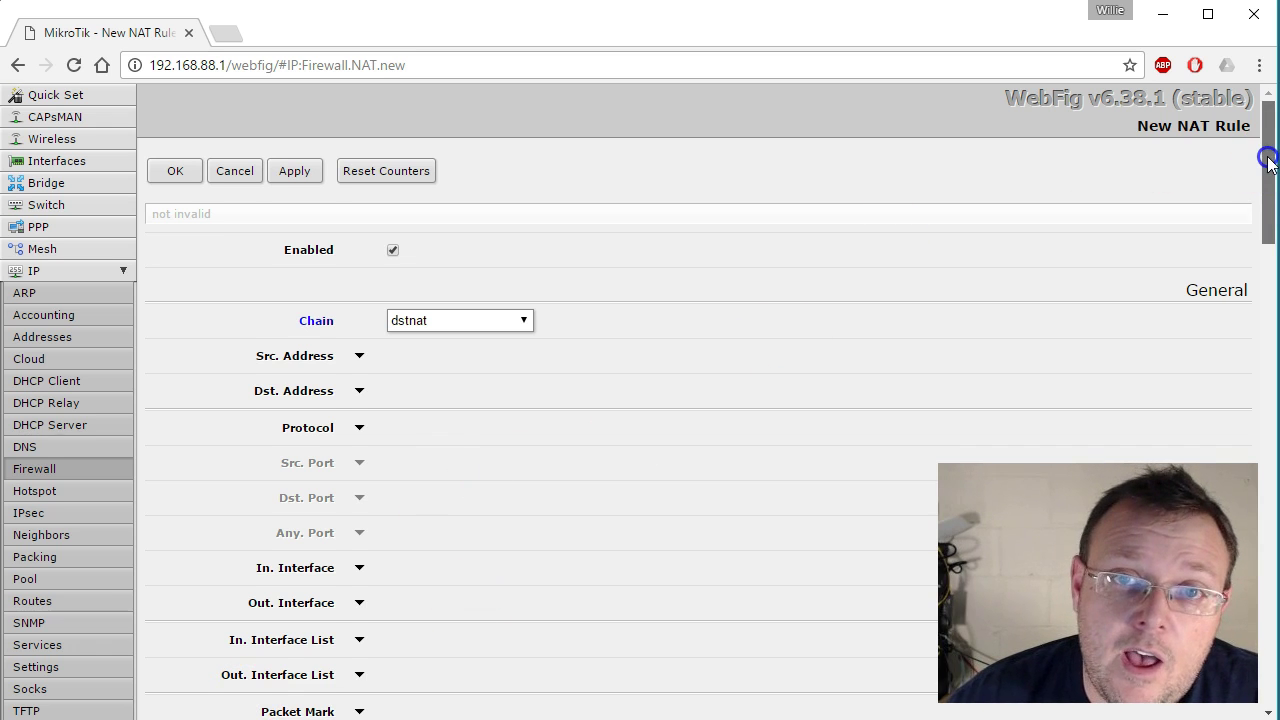
left_click_drag(1267, 163, 1268, 135)
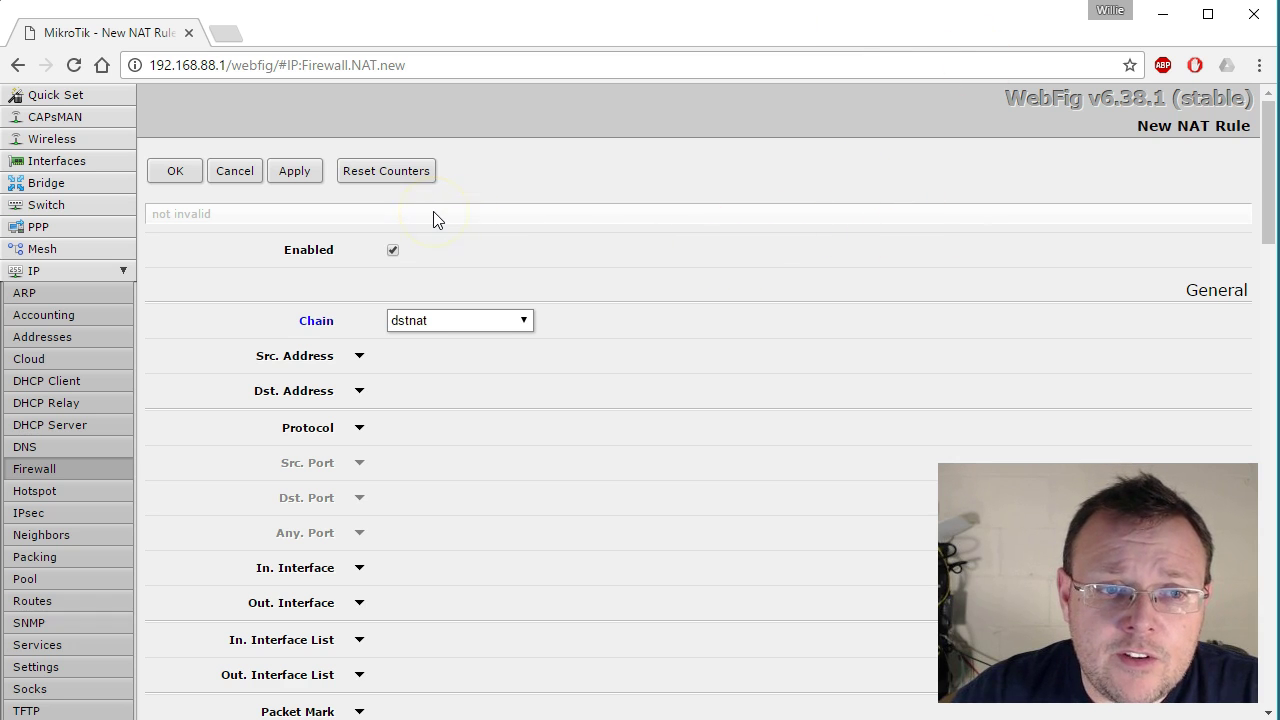
left_click(440, 320)
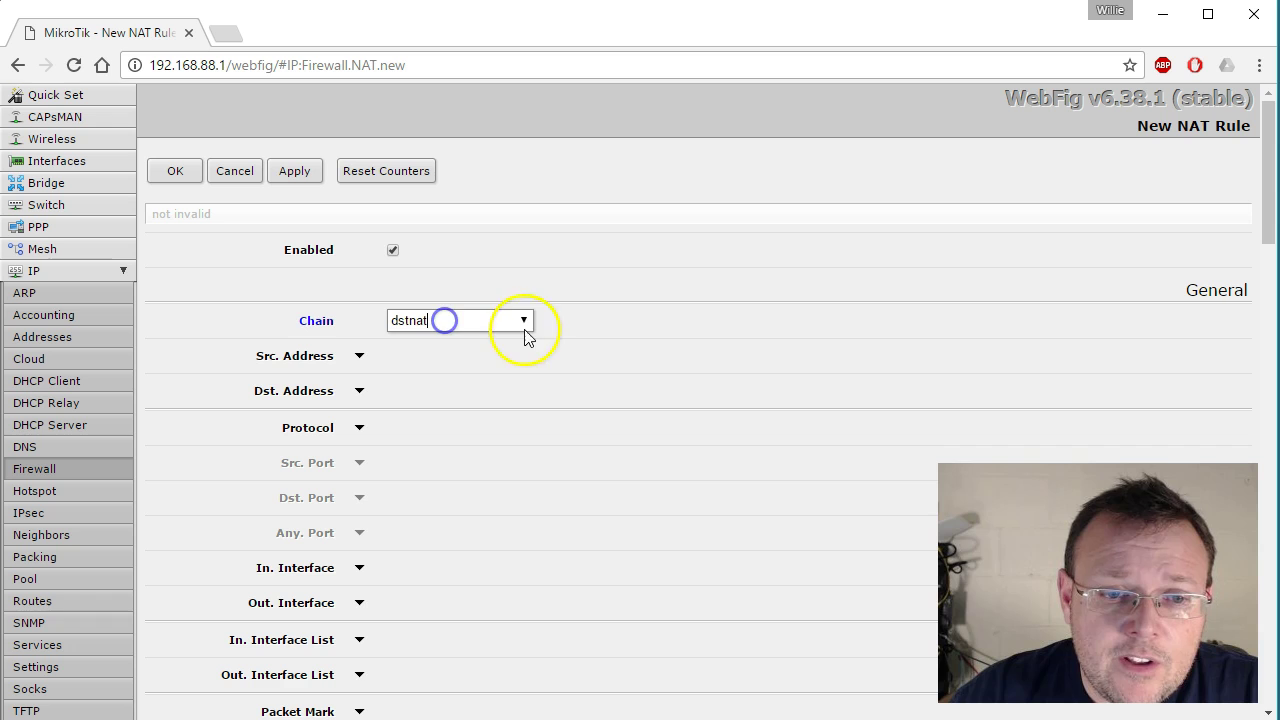
left_click(524, 322)
left_click(452, 334)
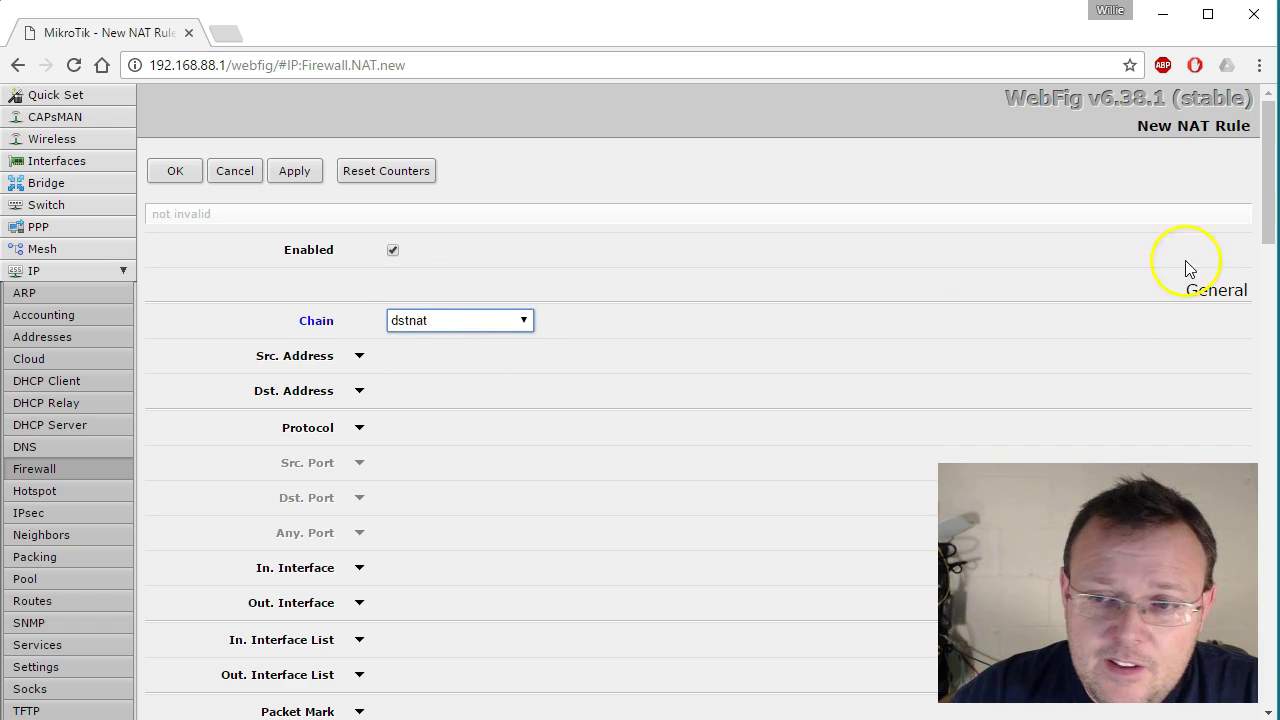
Step: Set the NAT rule's protocol to 6 (tcp) and its destination port to 80
mouse_move(1266, 160)
left_mouse_down()
mouse_move(1250, 225)
mouse_move(1246, 189)
mouse_move(1266, 229)
mouse_move(1234, 357)
mouse_move(1248, 470)
mouse_move(1250, 153)
mouse_move(1258, 188)
mouse_move(1272, 176)
left_mouse_up()
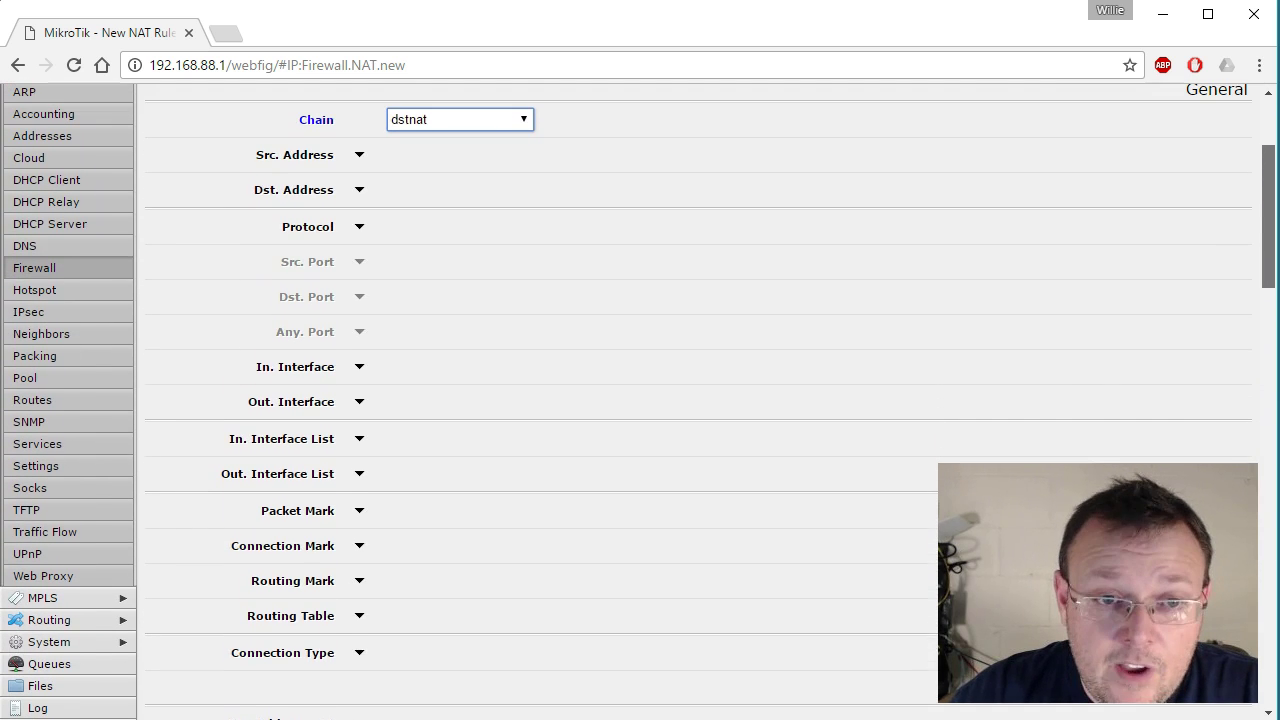
left_click(360, 227)
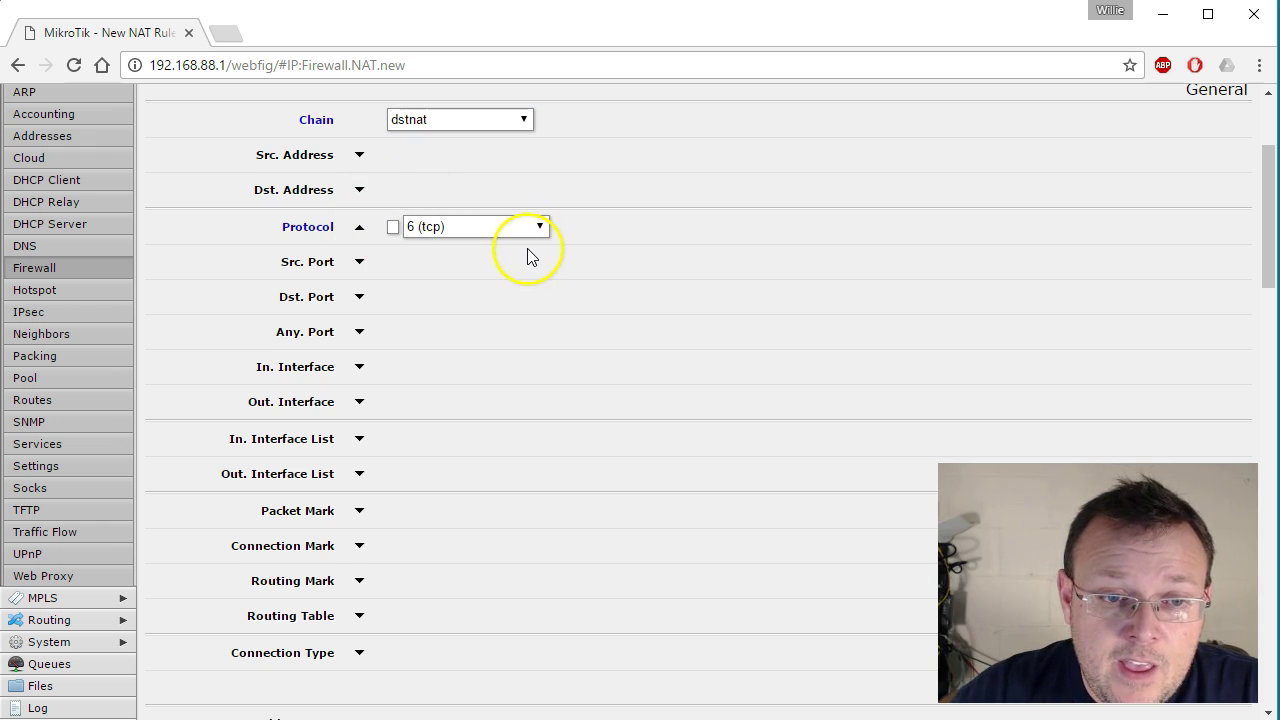
left_click(359, 297)
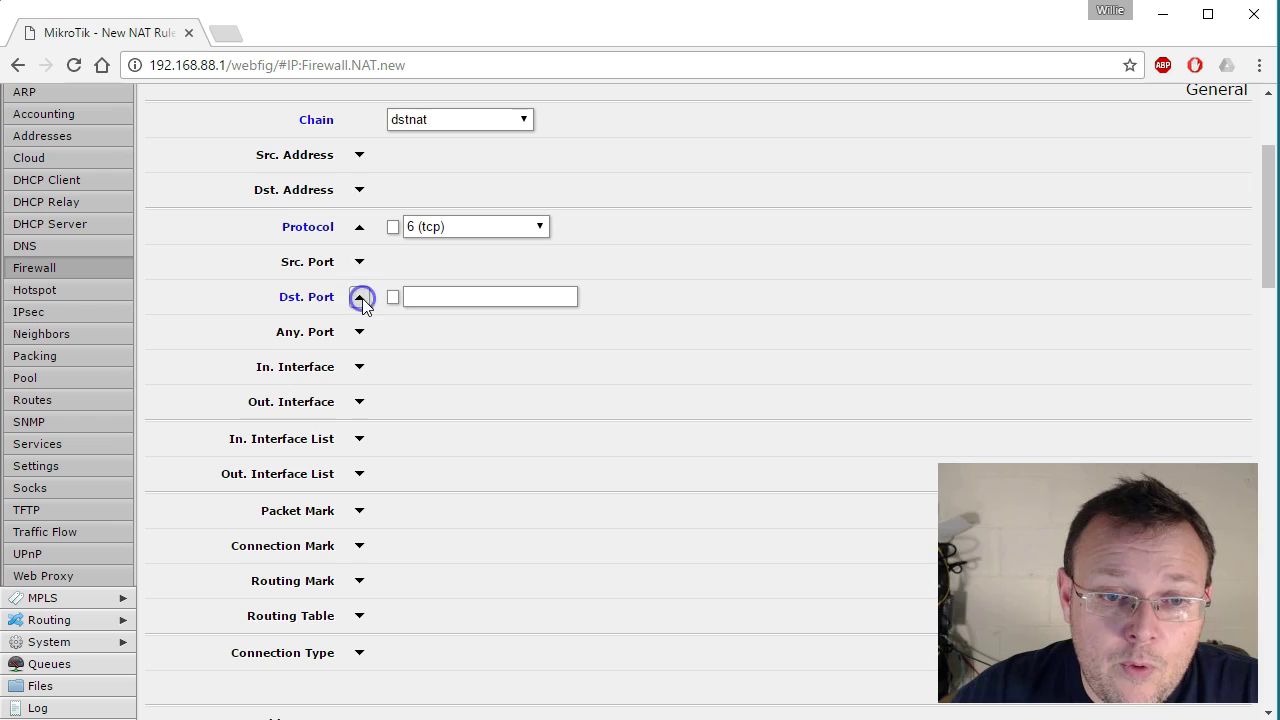
left_click(503, 297)
type("80")
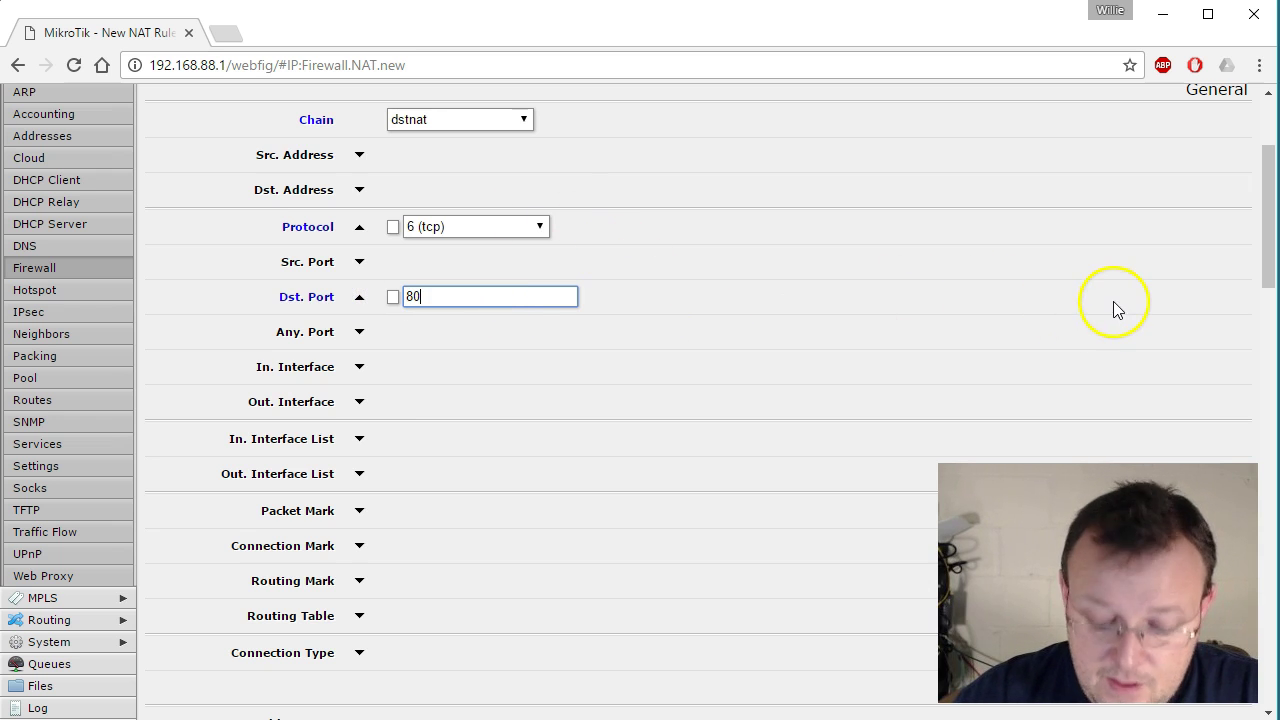
Step: Set the incoming interface of the NAT rule to ether1
left_click(360, 366)
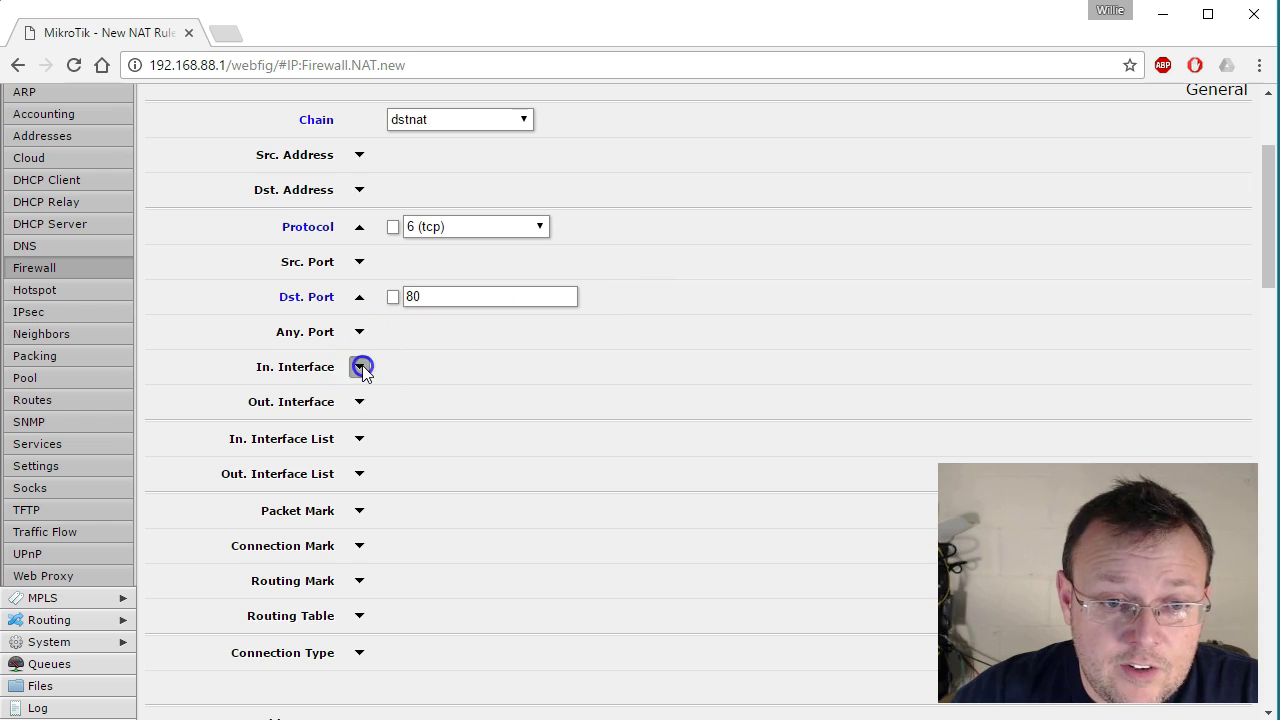
left_click(496, 367)
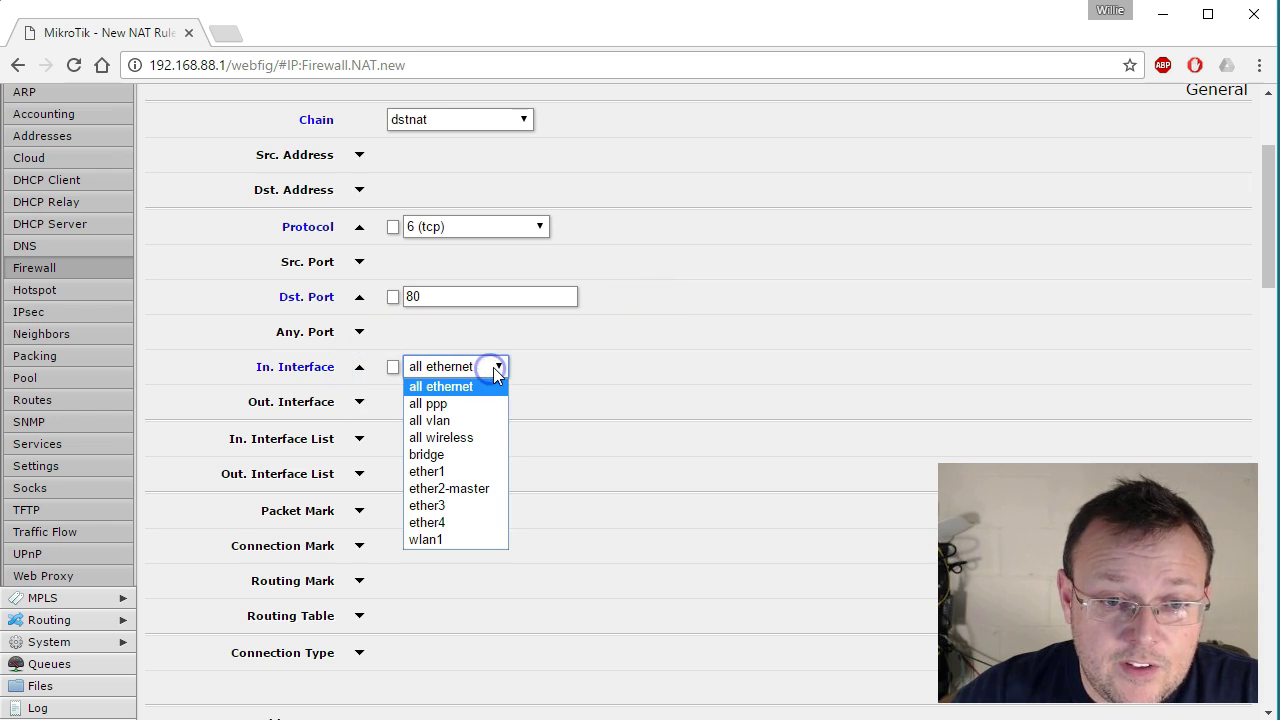
left_click(461, 472)
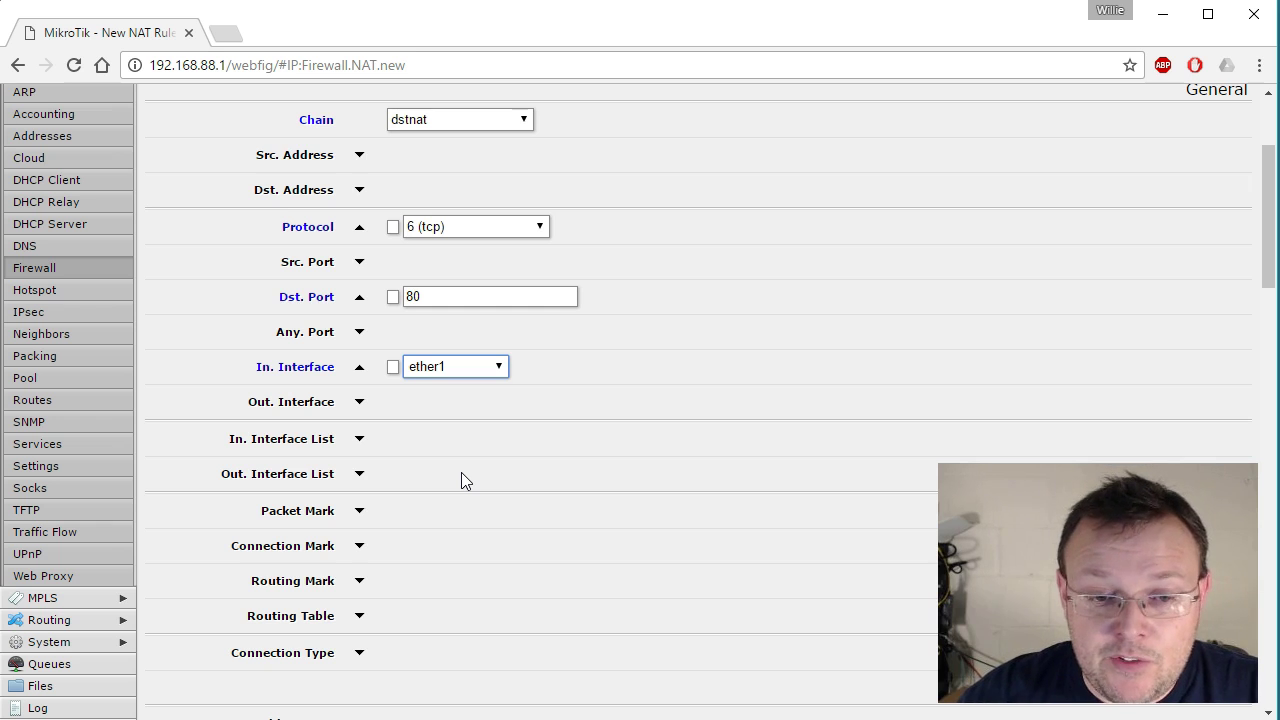
Step: Set the NAT rule's action to dst-nat
scroll(748, 441, "down", 2)
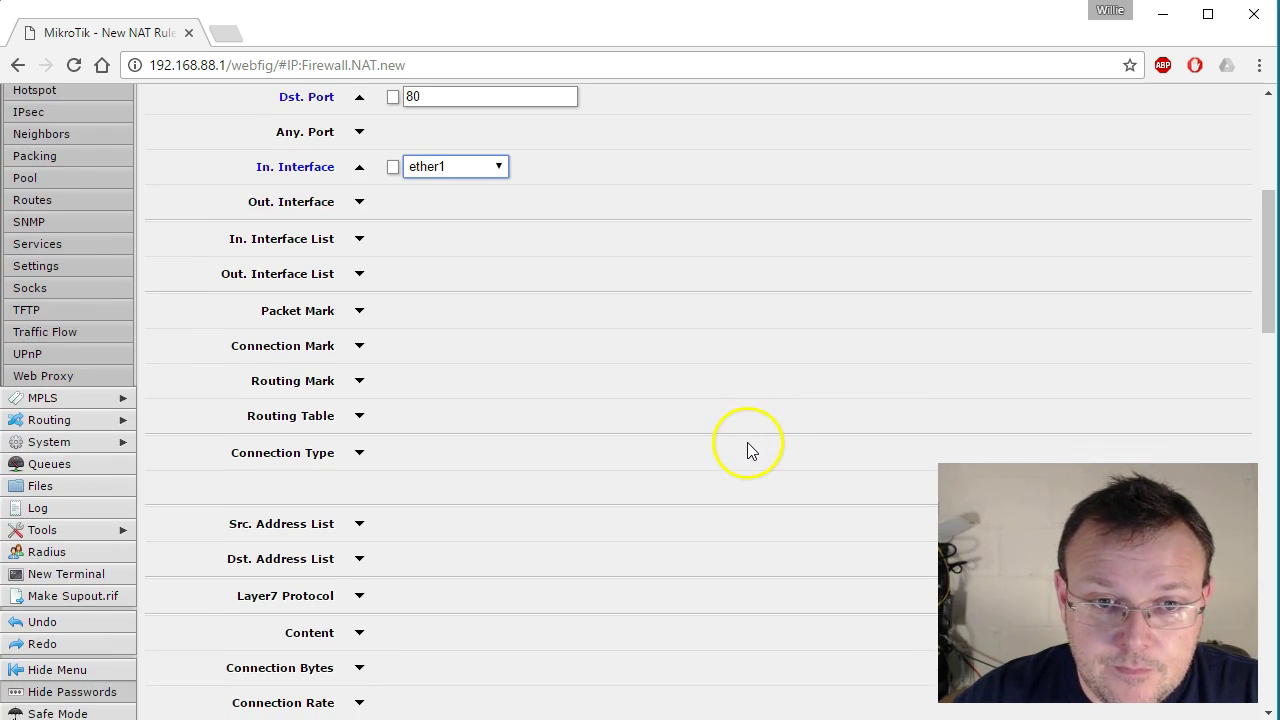
scroll(747, 442, "down", 2)
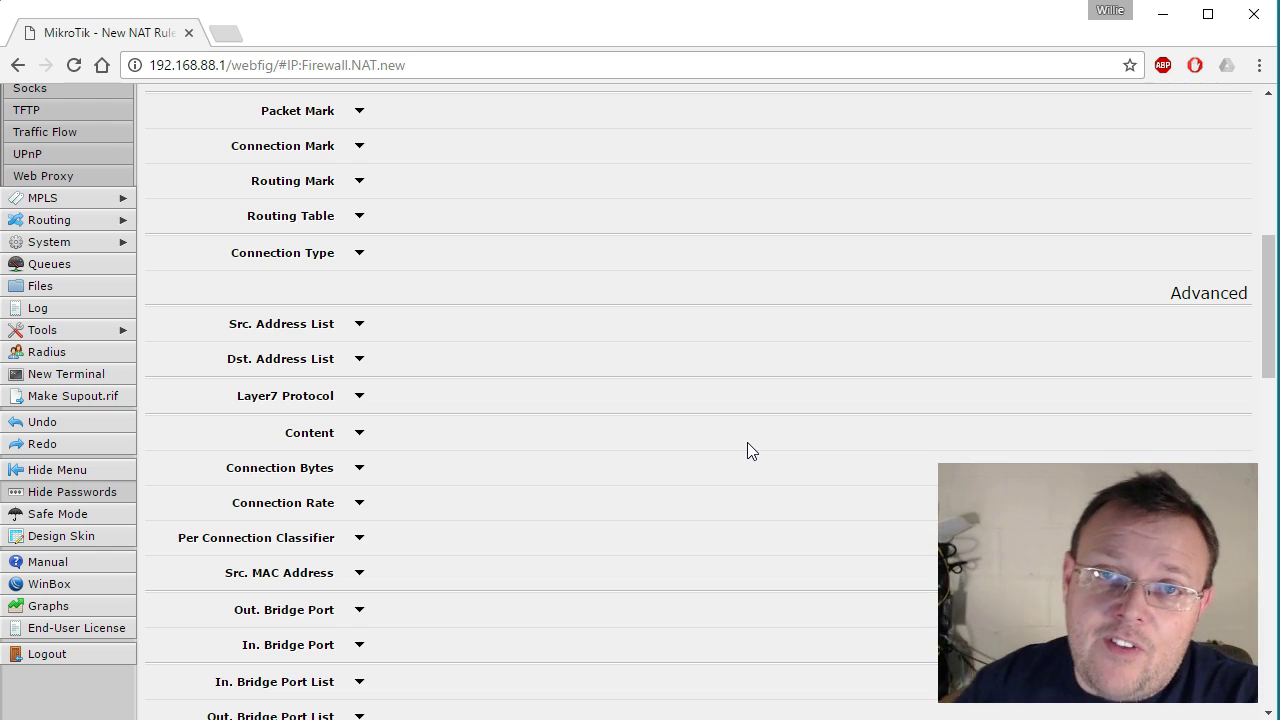
scroll(746, 377, "down", 1)
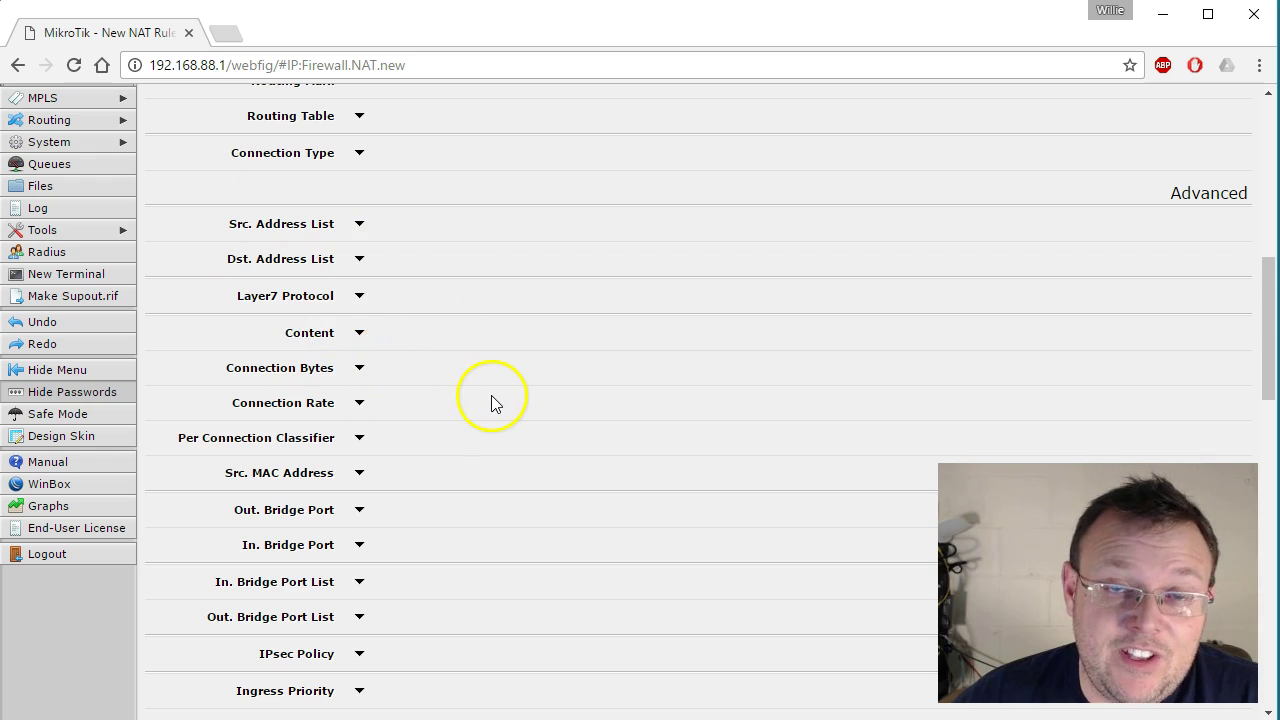
scroll(485, 400, "down", 4)
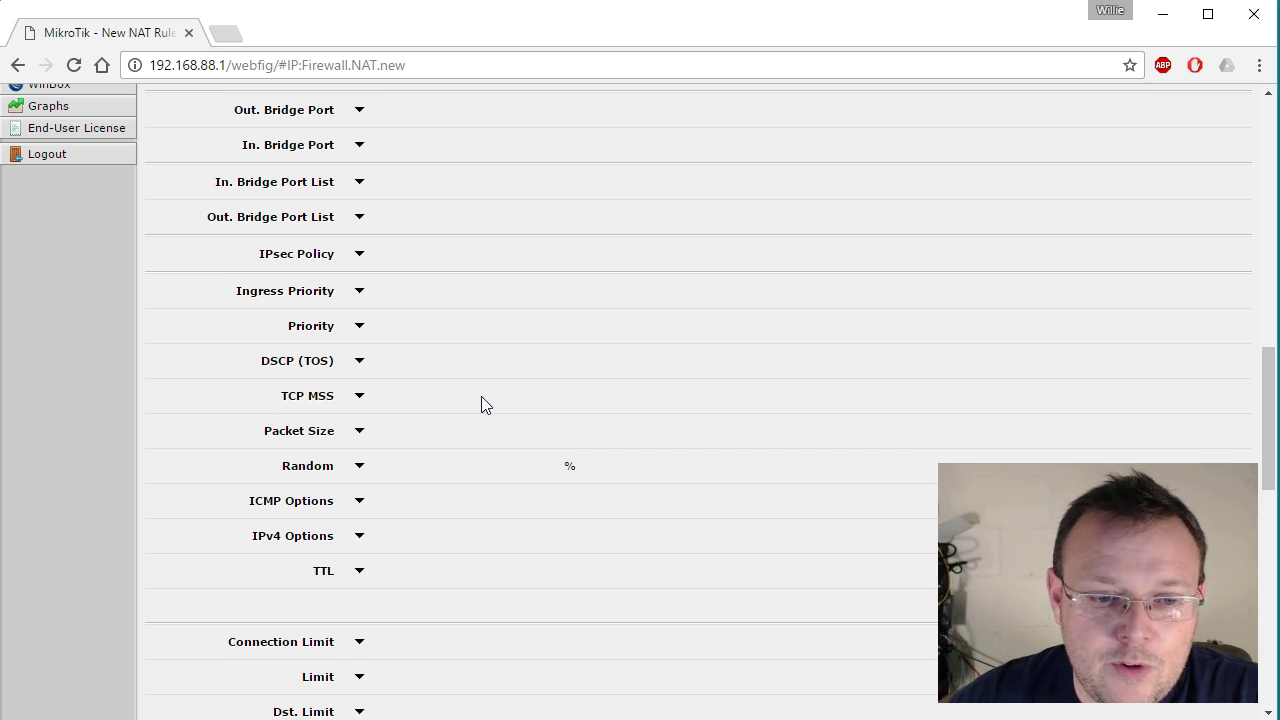
left_click(586, 329)
scroll(586, 329, "down", 3)
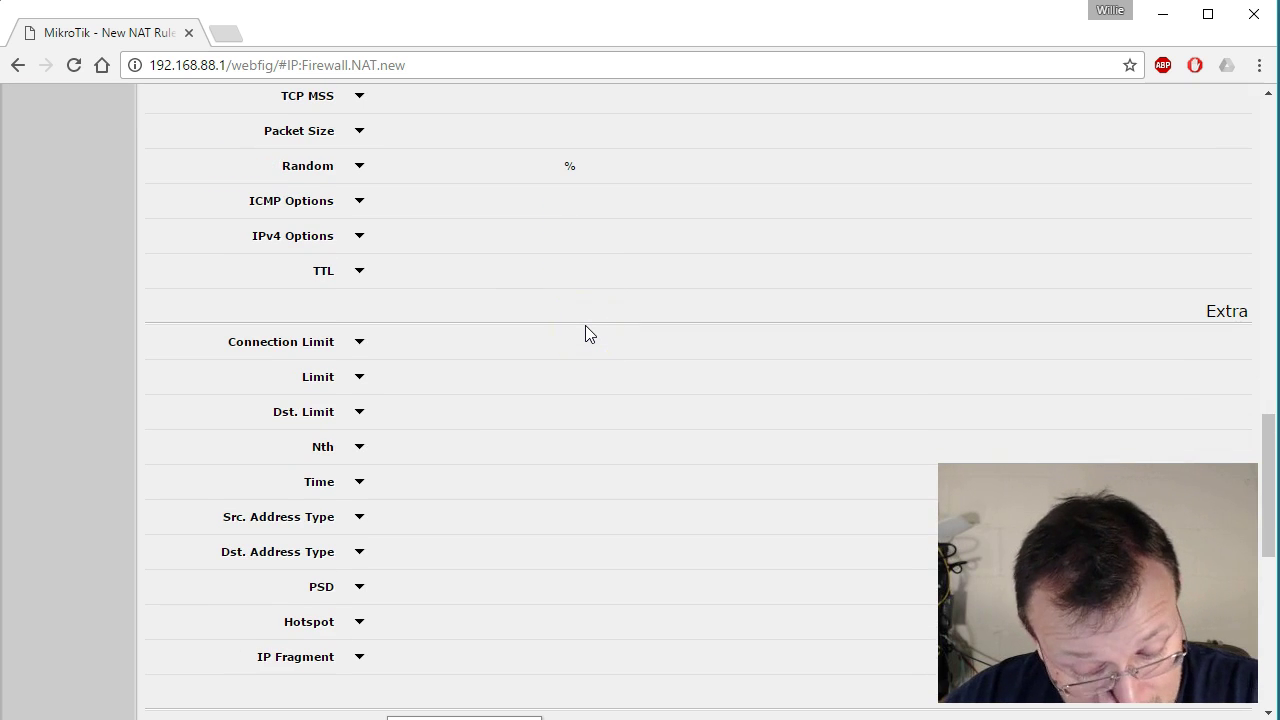
scroll(588, 333, "down", 4)
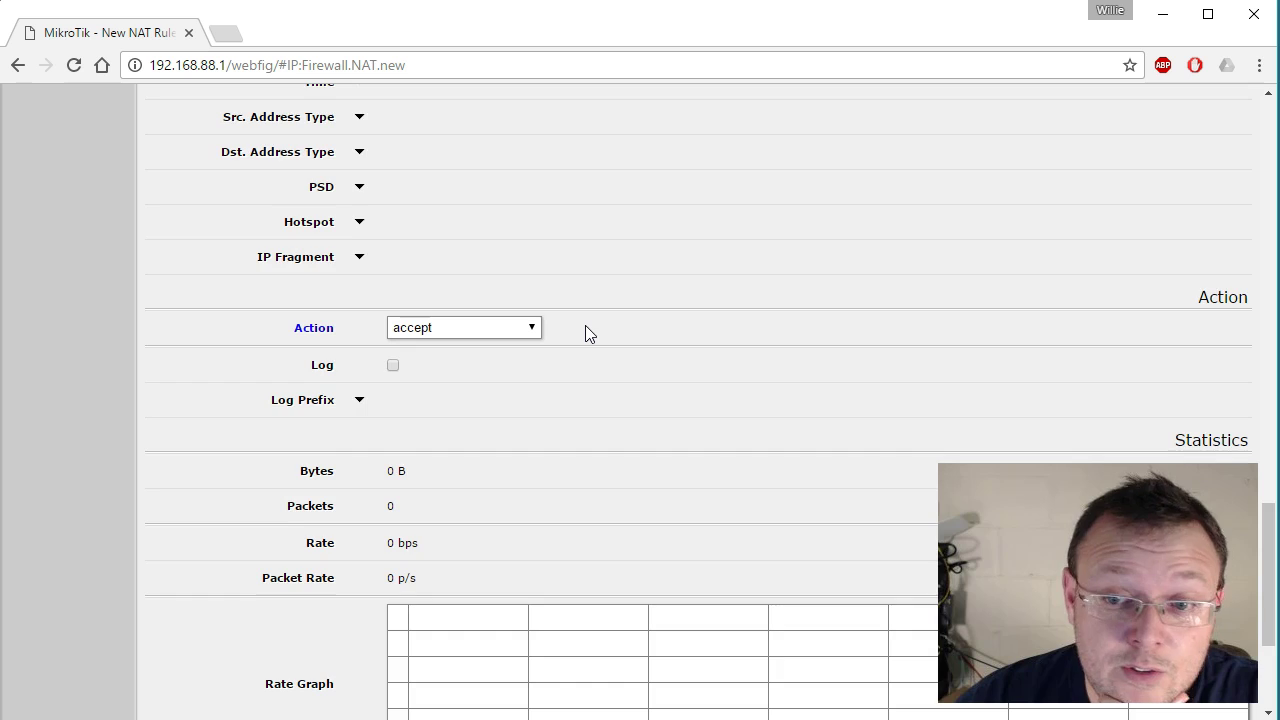
scroll(586, 333, "down", 1)
left_click(672, 242)
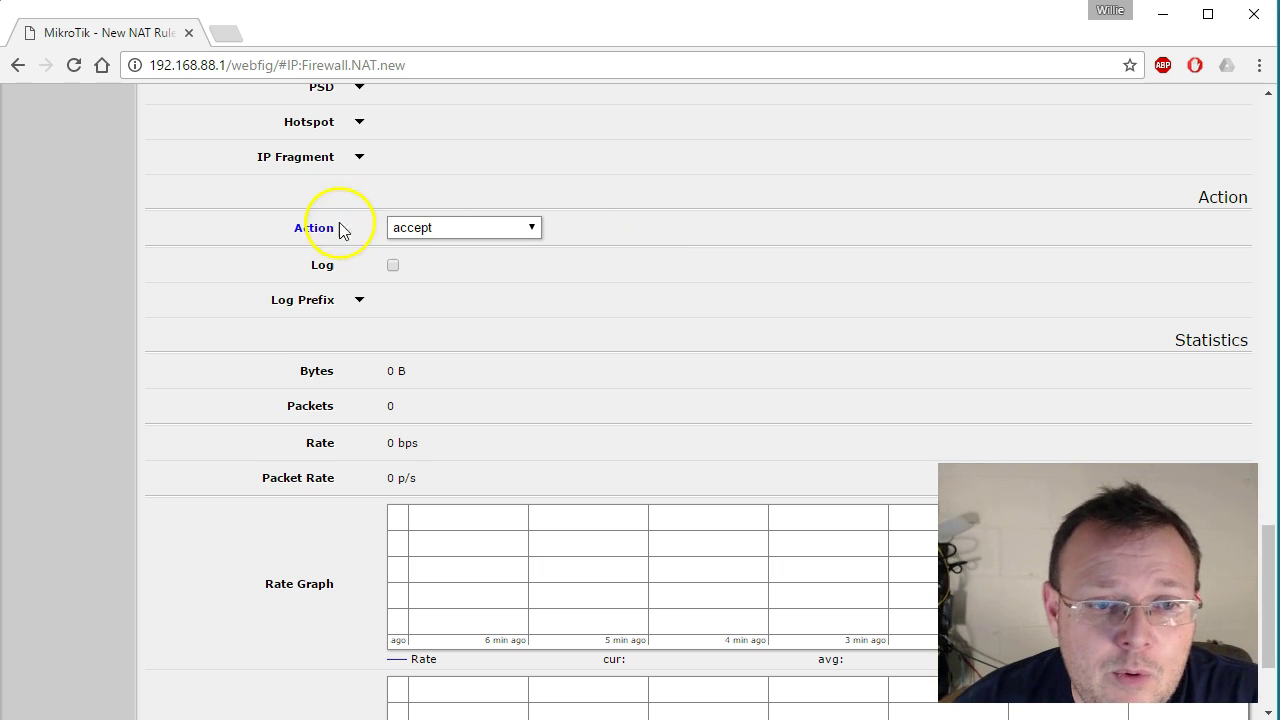
left_click(449, 228)
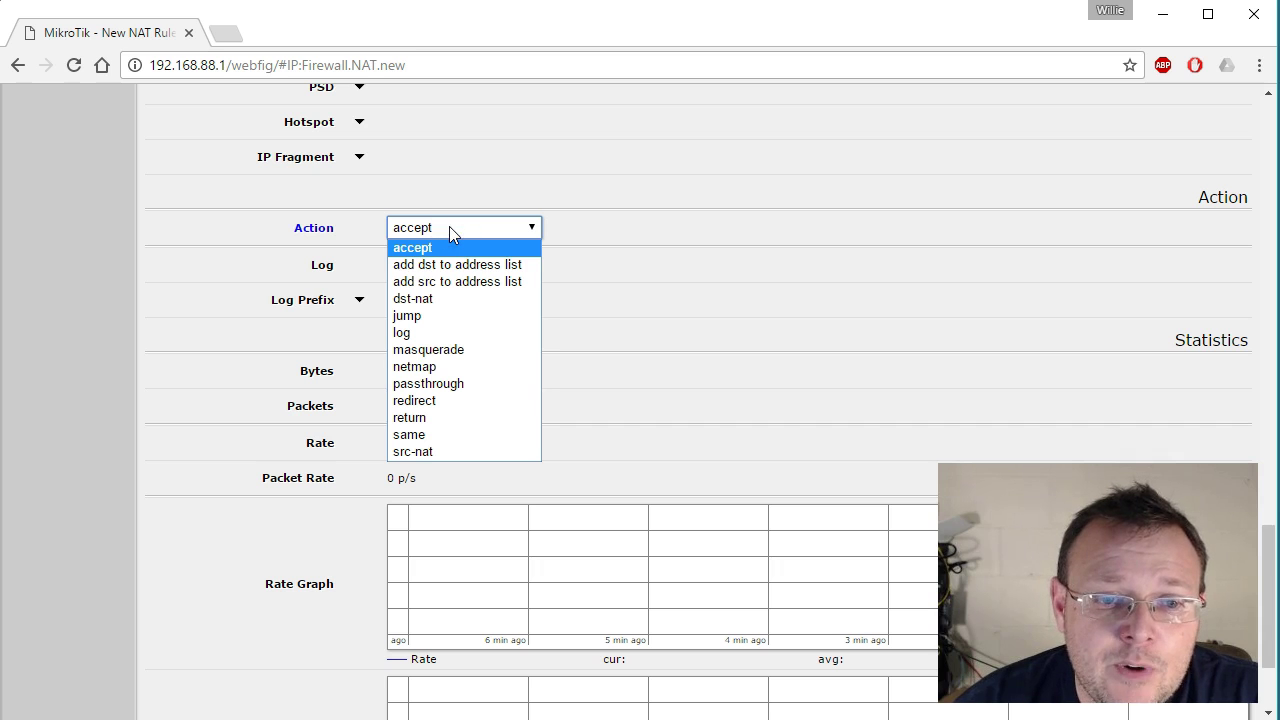
left_click(424, 301)
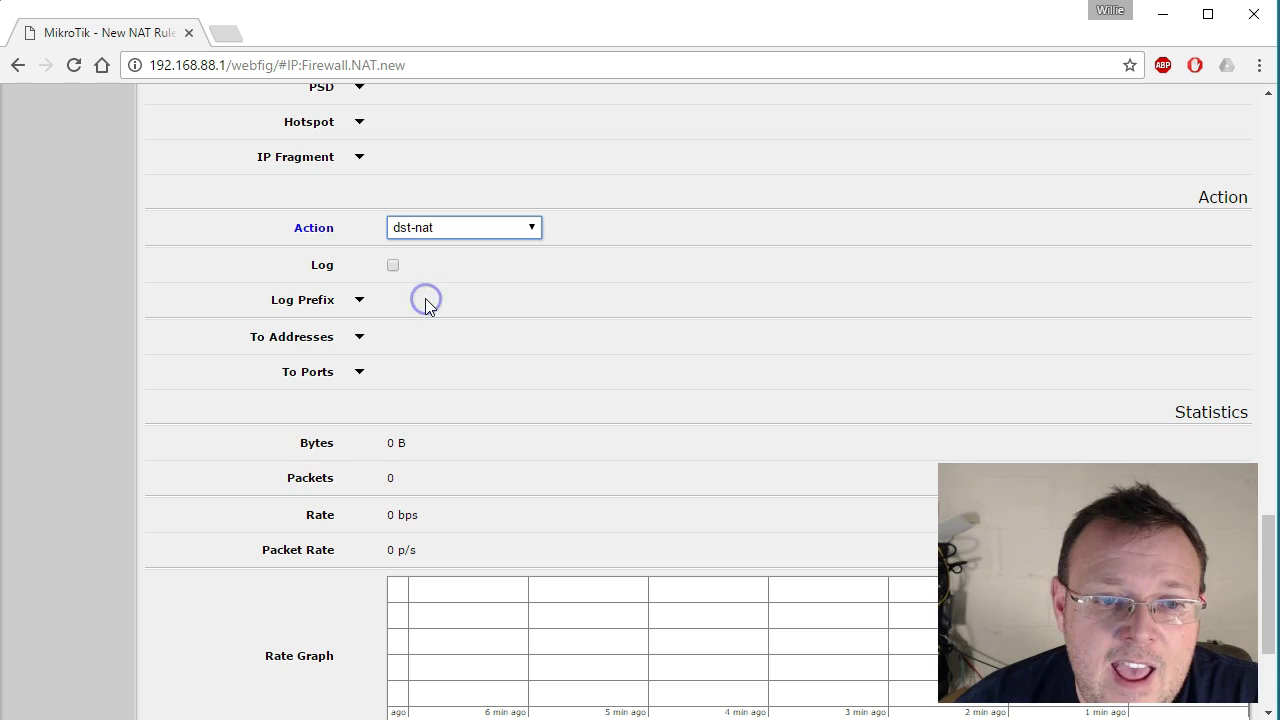
scroll(559, 374, "down", 1)
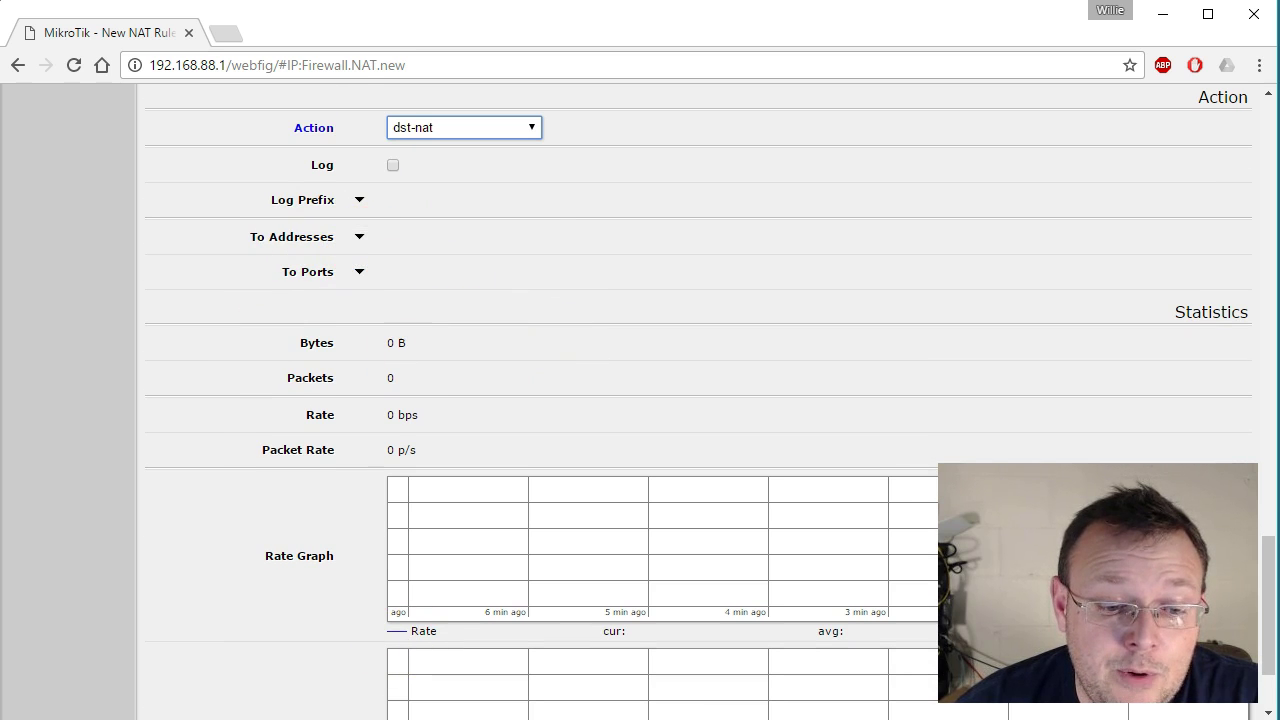
Step: Switch to Command Prompt, move its window fully into view and list the computer's network configuration with ipconfig /all | more
left_click(251, 715)
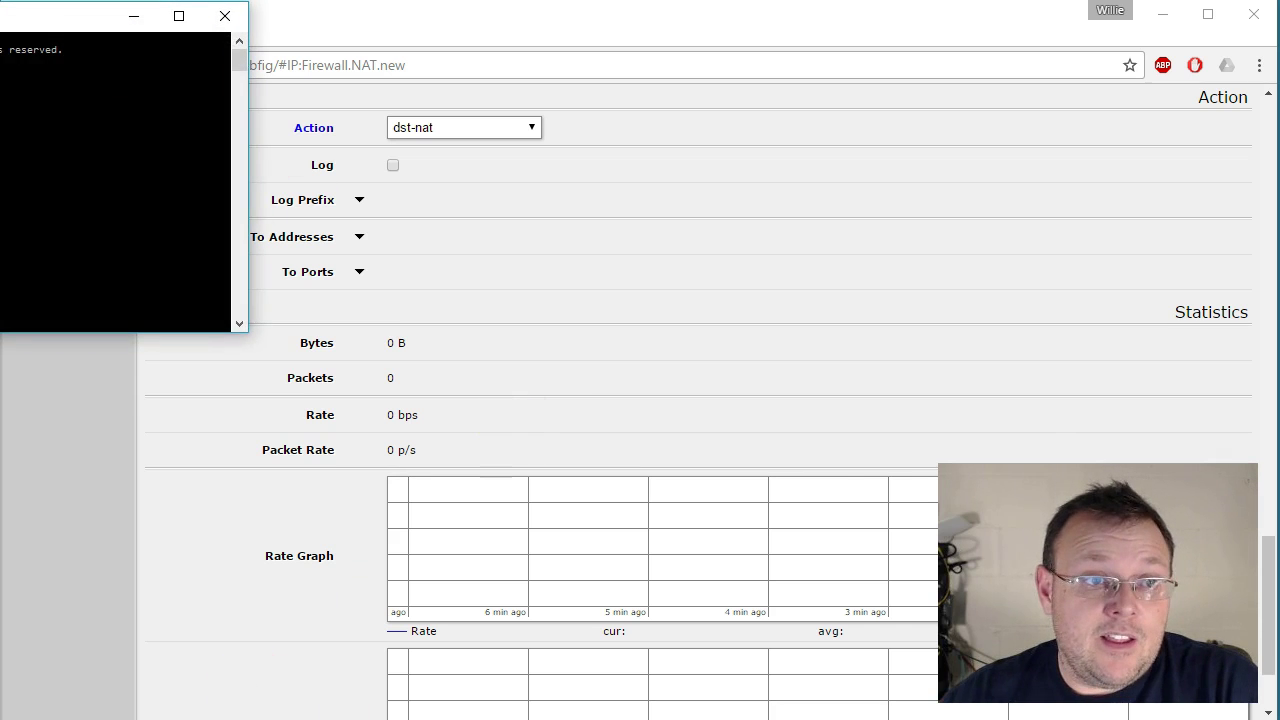
left_click_drag(120, 15, 480, 186)
type("ipcon")
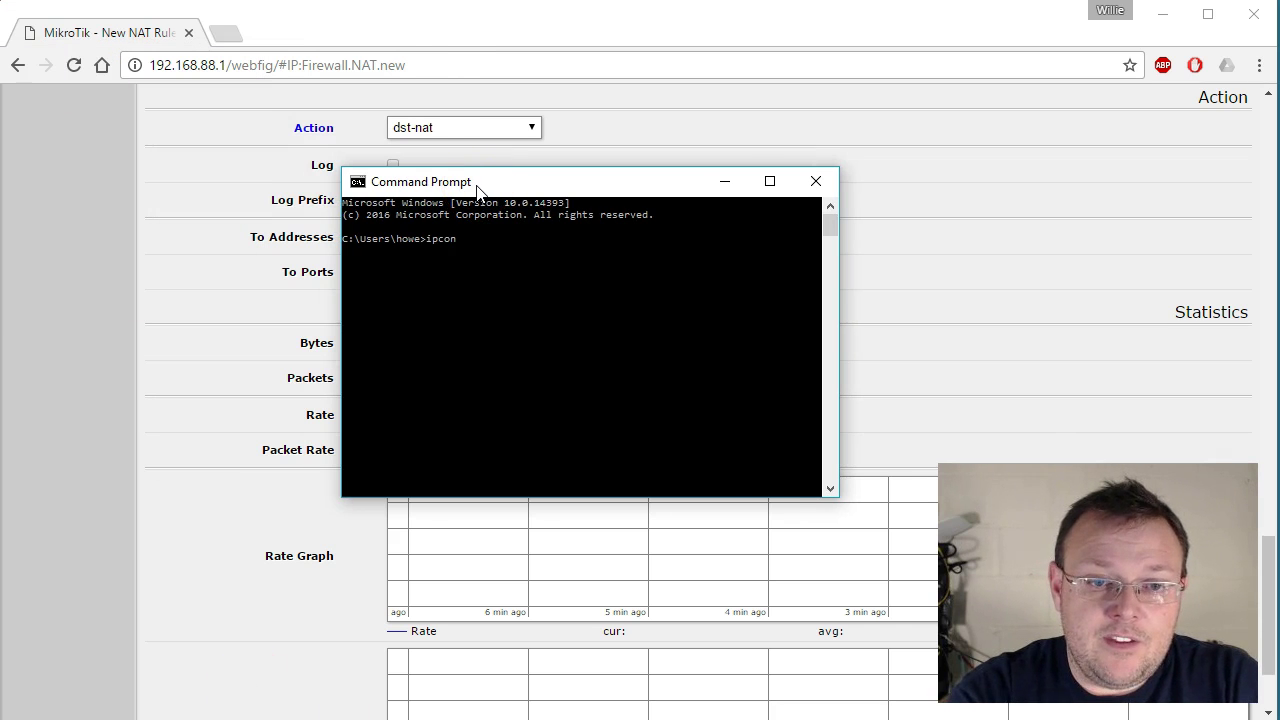
type("fig /all | more")
key("Return")
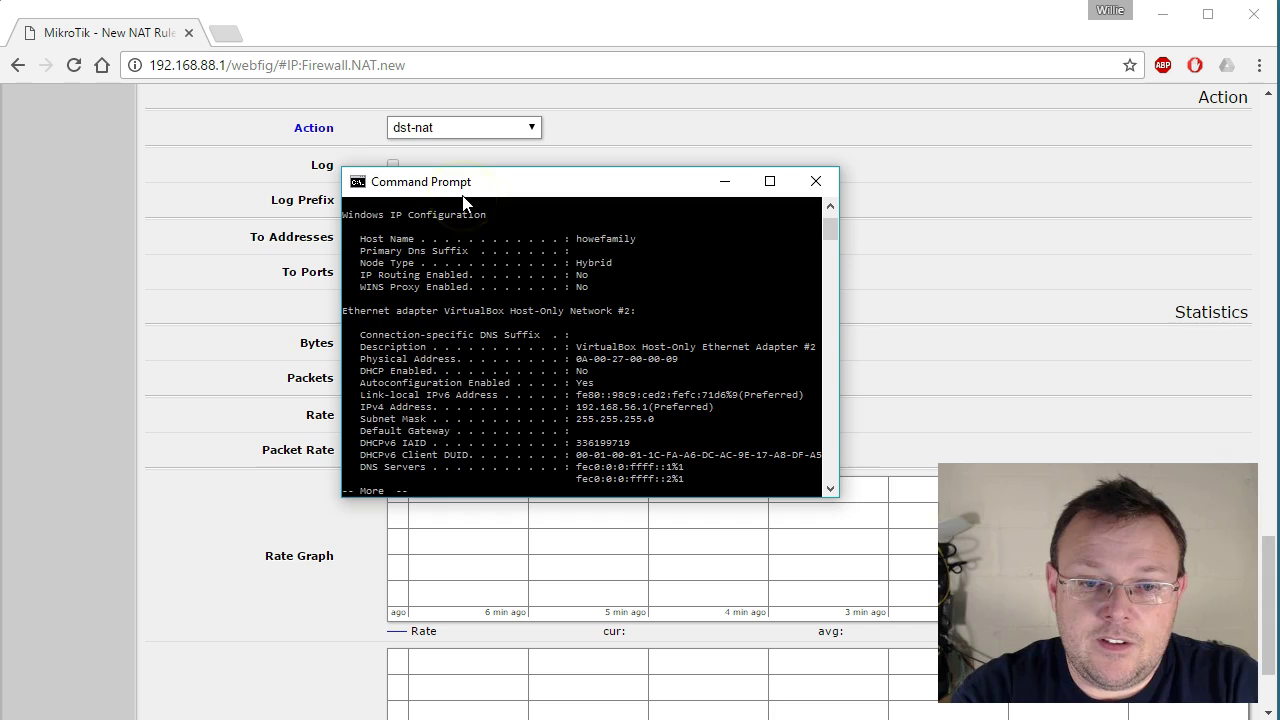
Step: Page through the rest of the network configuration for the Ethernet adapter's IPv4 address, and exit Command Prompt
key("Return")
key("Return")
key("Return")
key("Return")
type("exit")
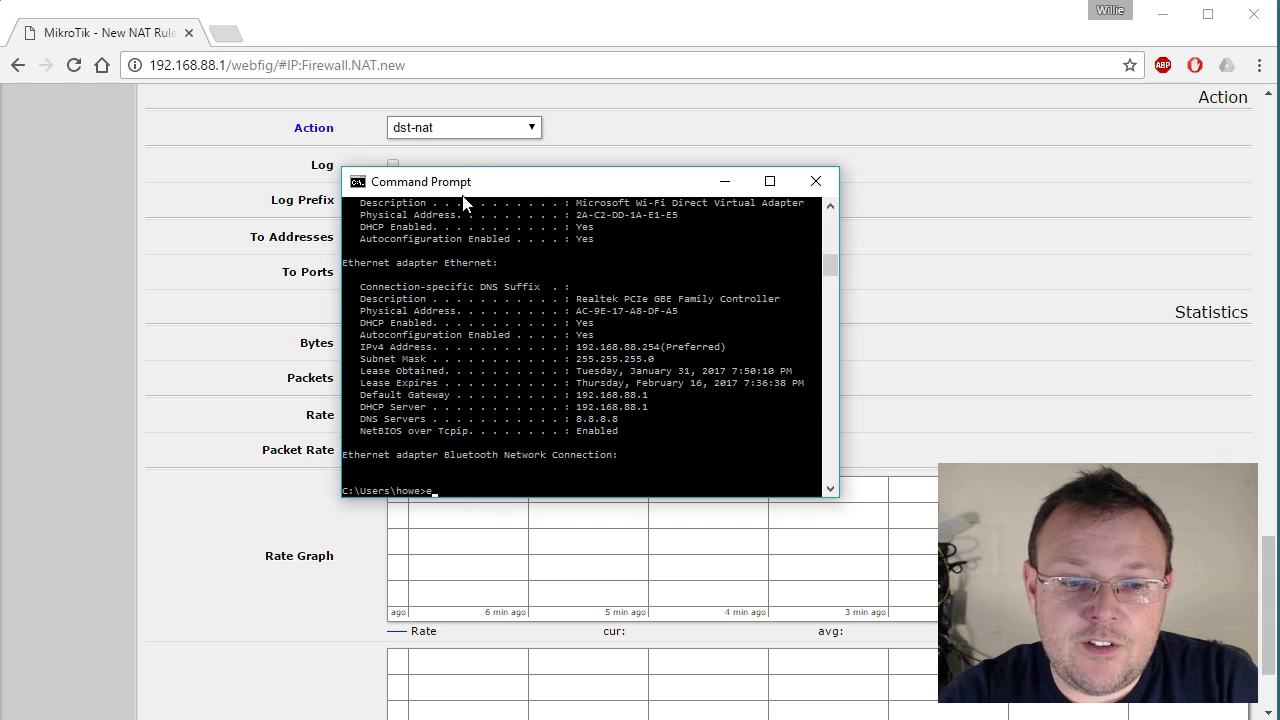
key("Return")
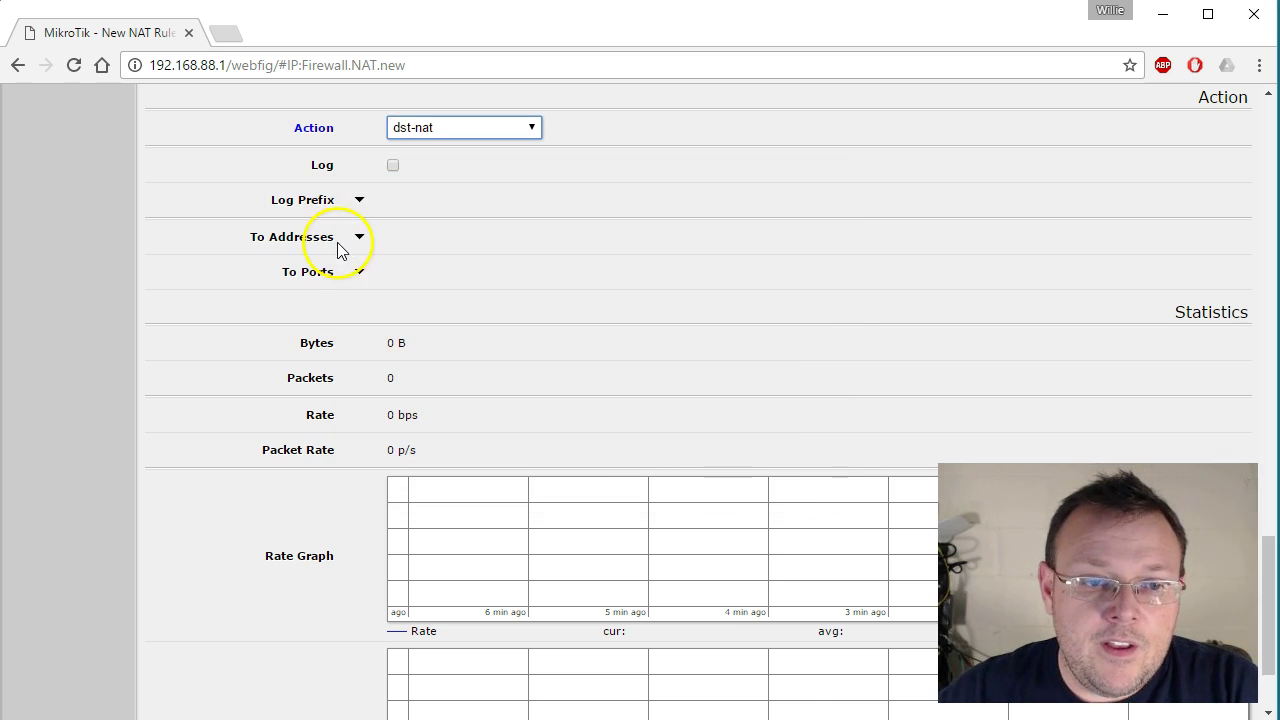
Step: Set the NAT rule's To Addresses value to 192.168.88.254
left_click(359, 237)
double_click(474, 235)
type("1")
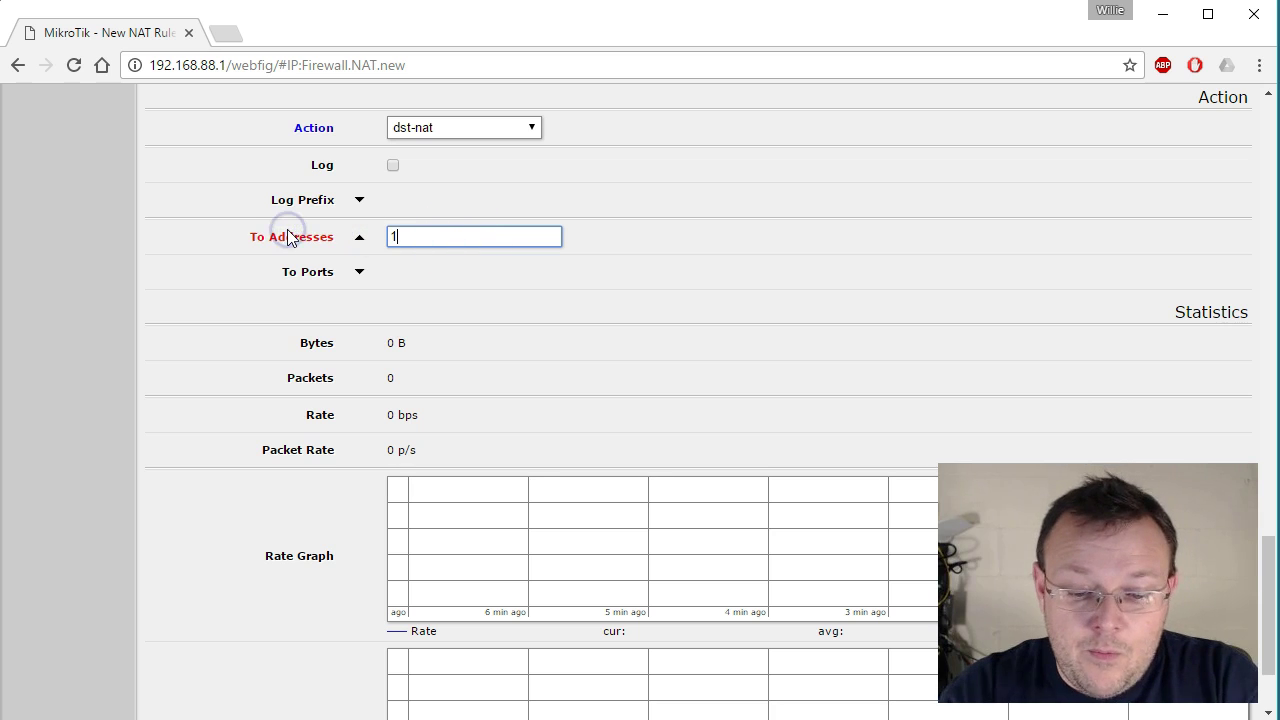
type("92.168.")
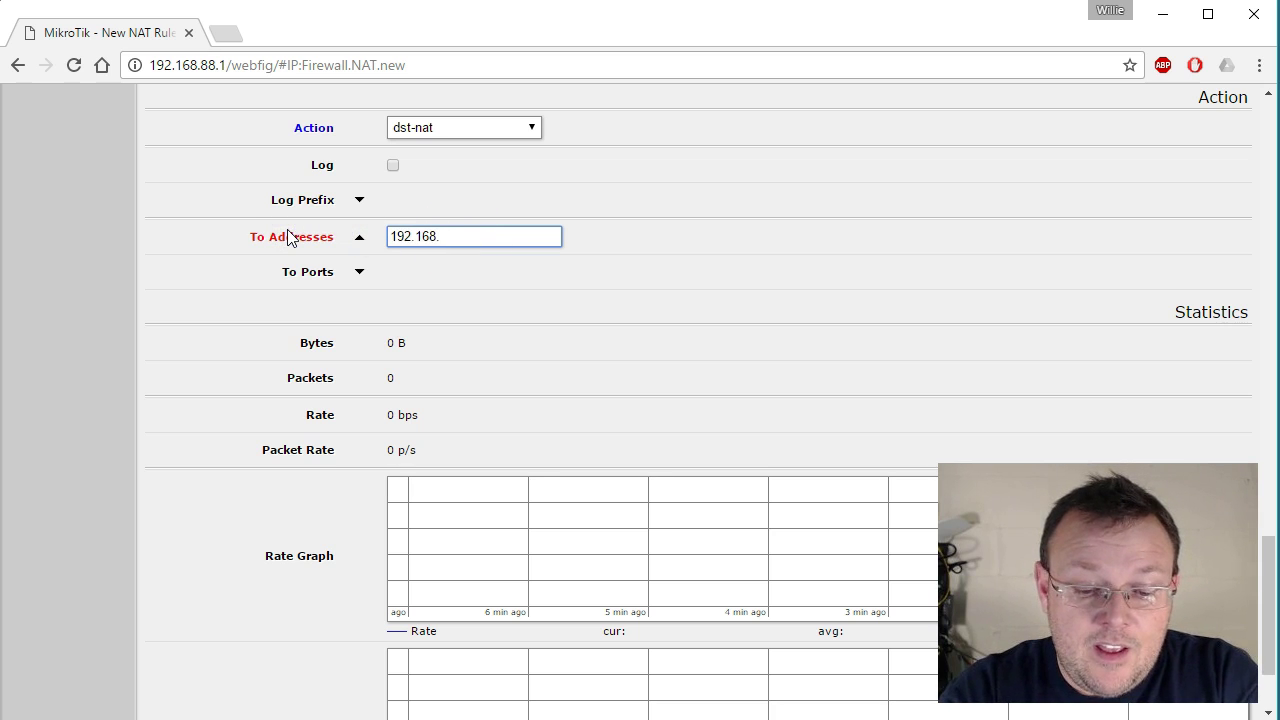
type("88.254")
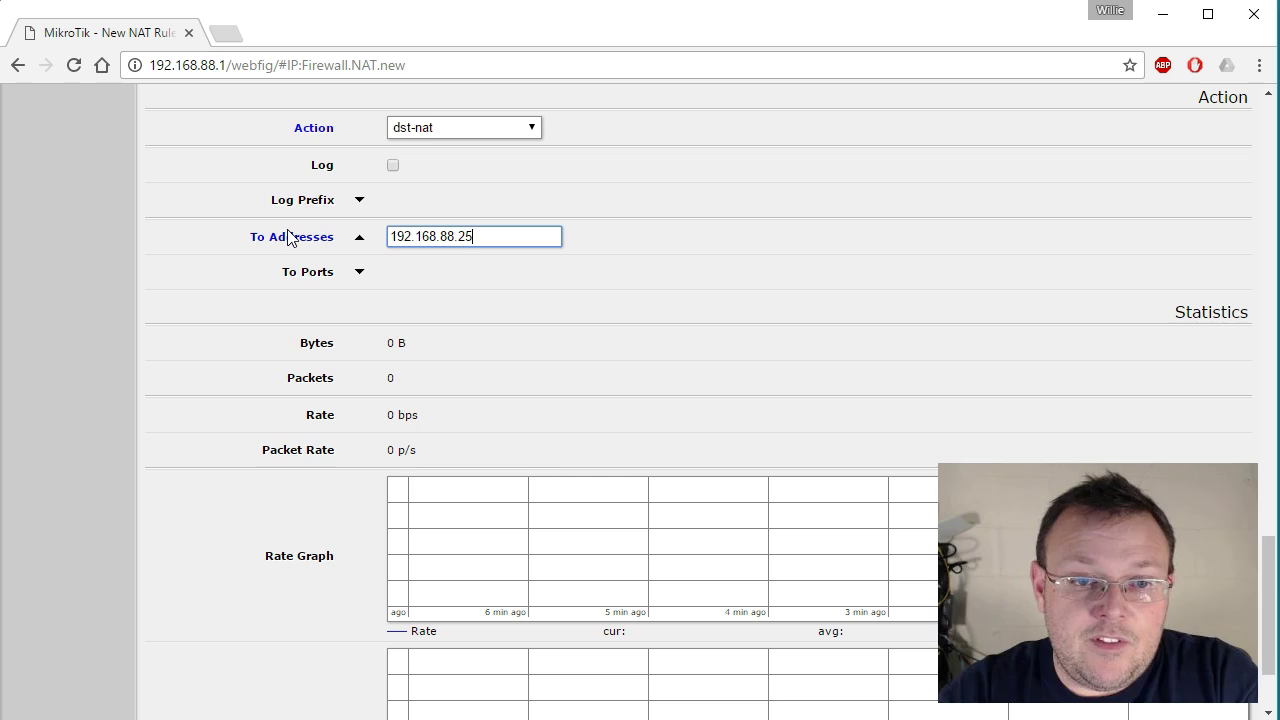
Step: Set the NAT rule's To Ports value to 80 and apply the new rule
left_click(359, 271)
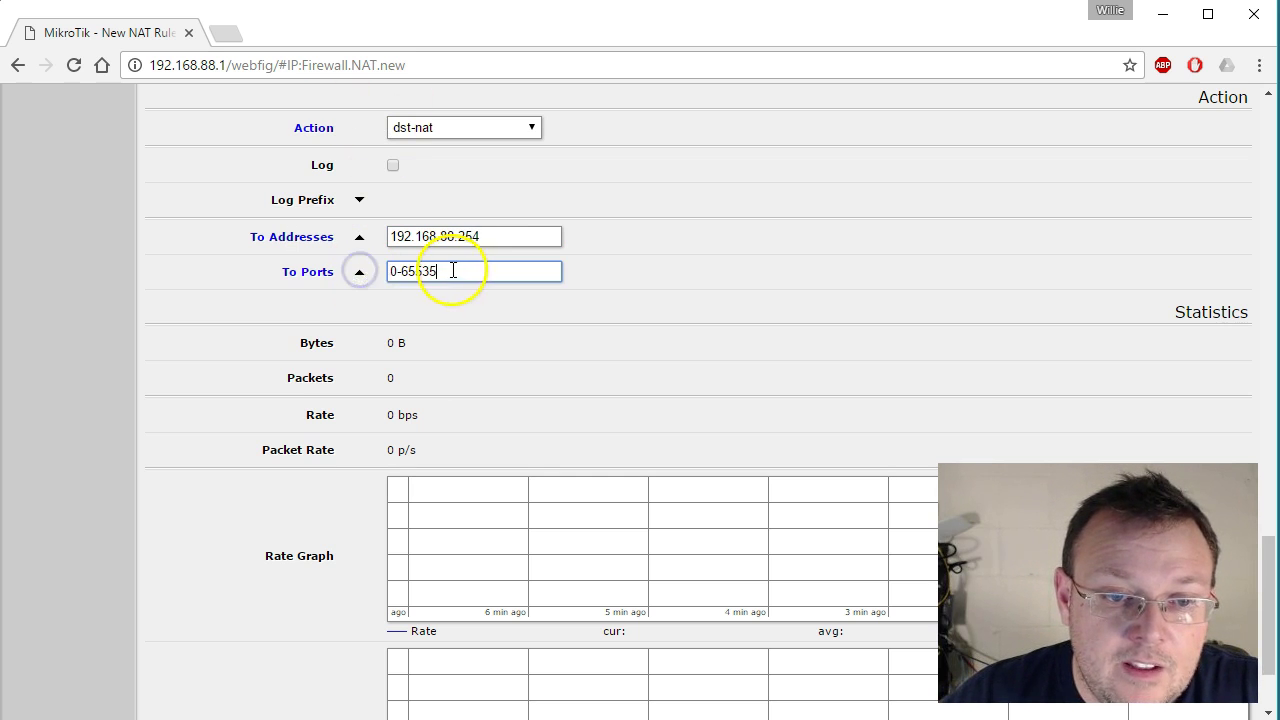
left_click_drag(451, 271, 365, 265)
type("80")
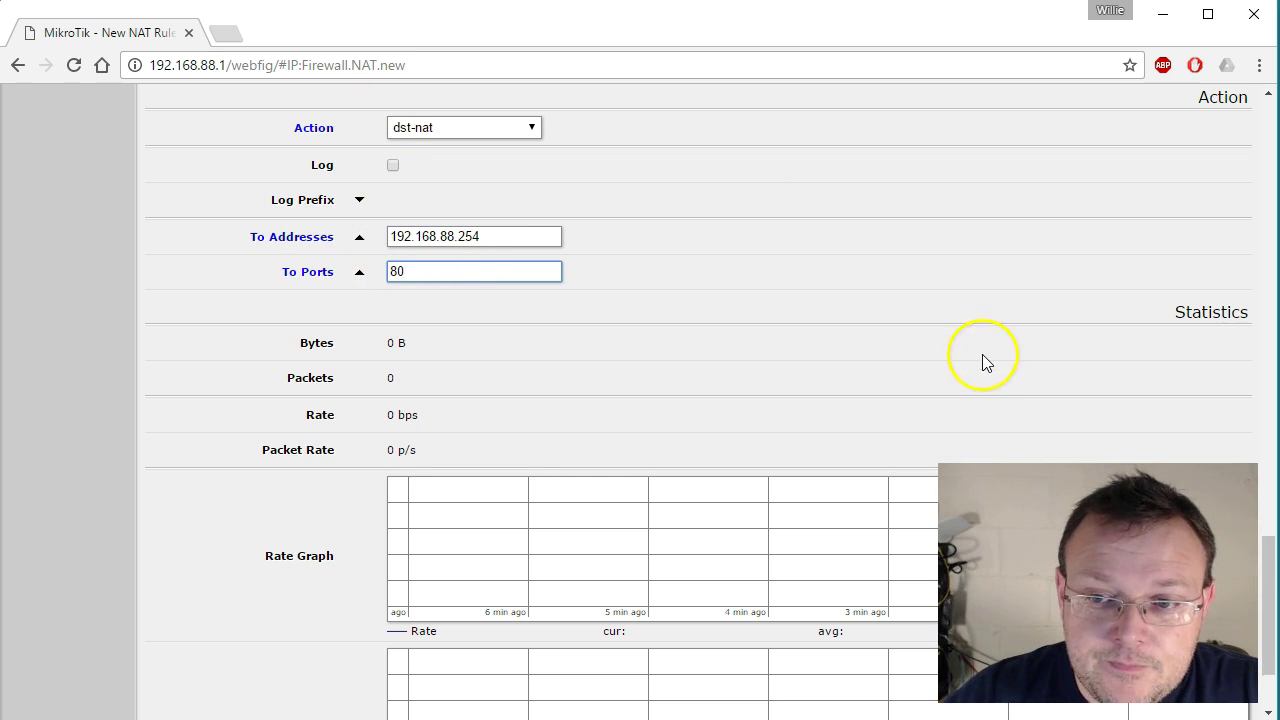
scroll(982, 354, "down", 2)
scroll(979, 354, "up", 20)
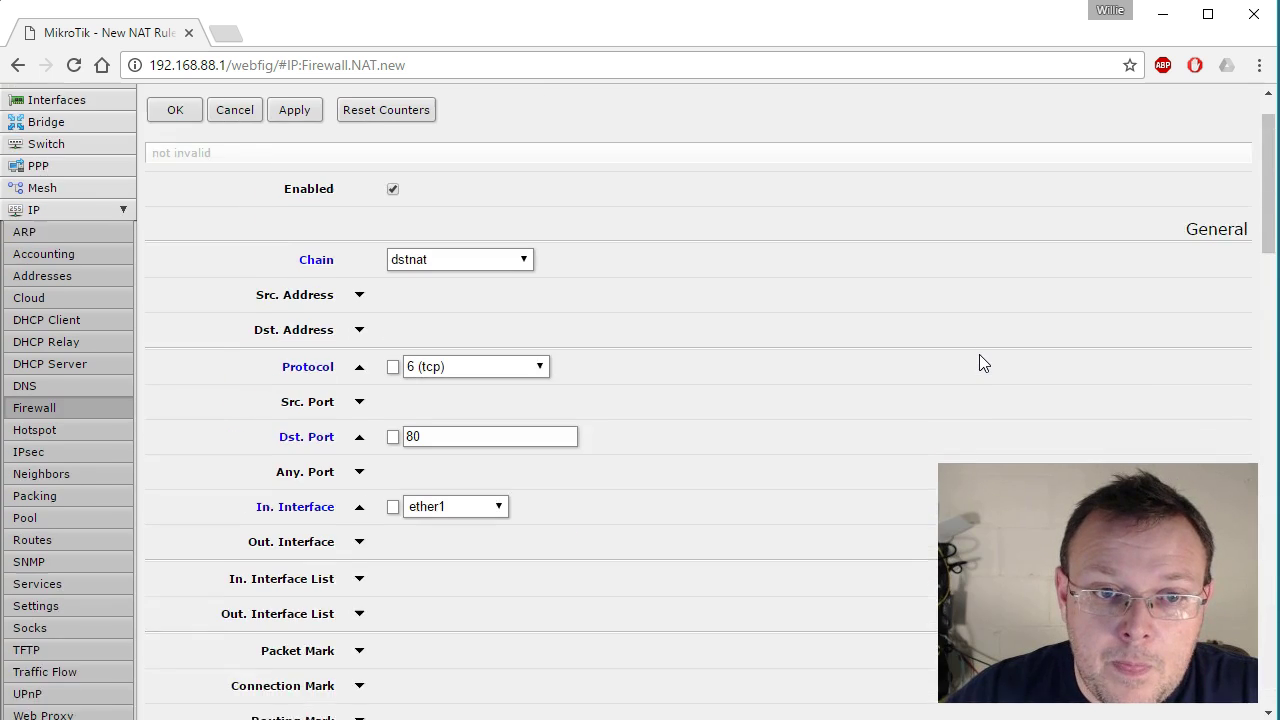
scroll(979, 363, "up", 1)
left_click(286, 168)
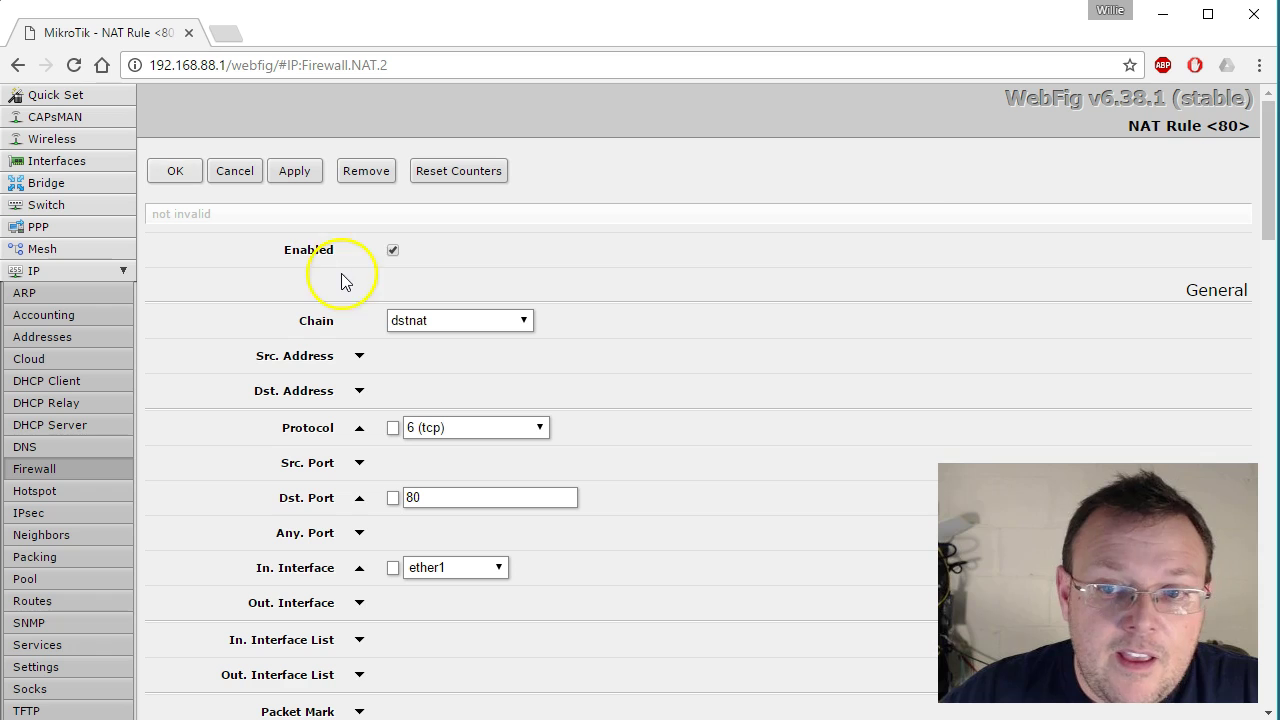
Step: Add the comment "Web Server Test" to the NAT rule, apply it, and close the rule with its settings kept
left_click_drag(1266, 122, 1267, 600)
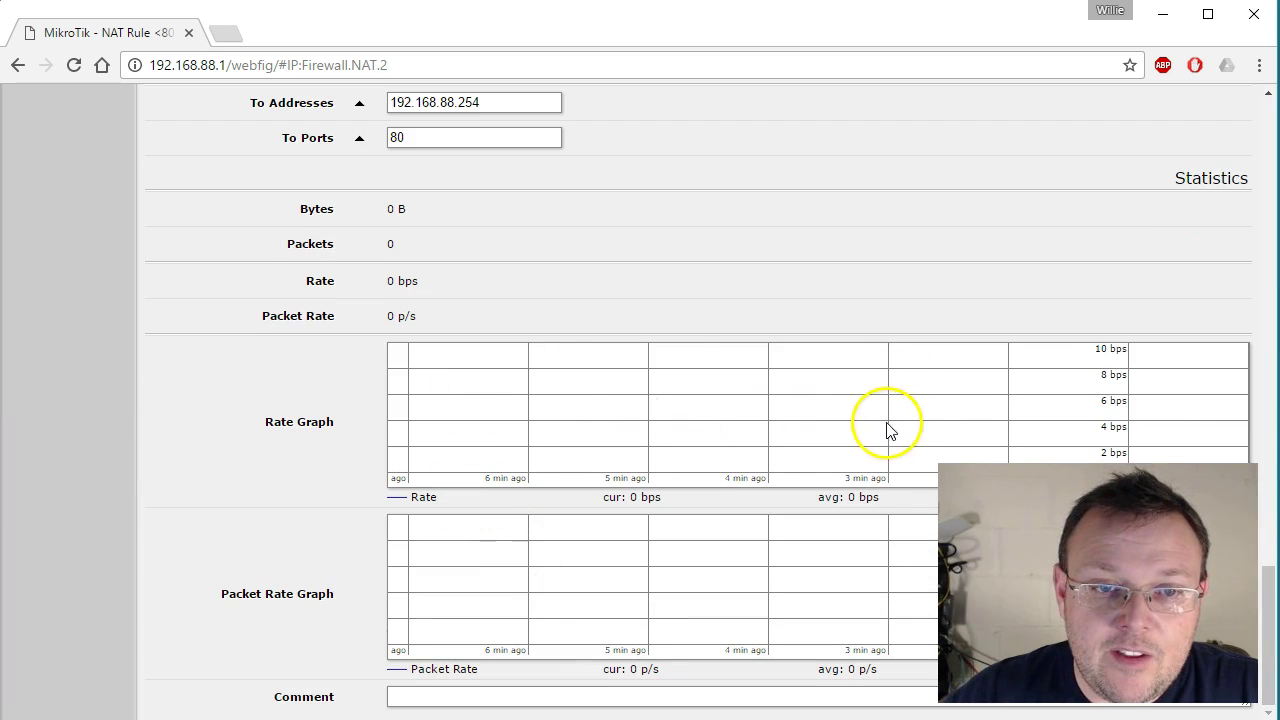
left_click_drag(1269, 575, 1271, 612)
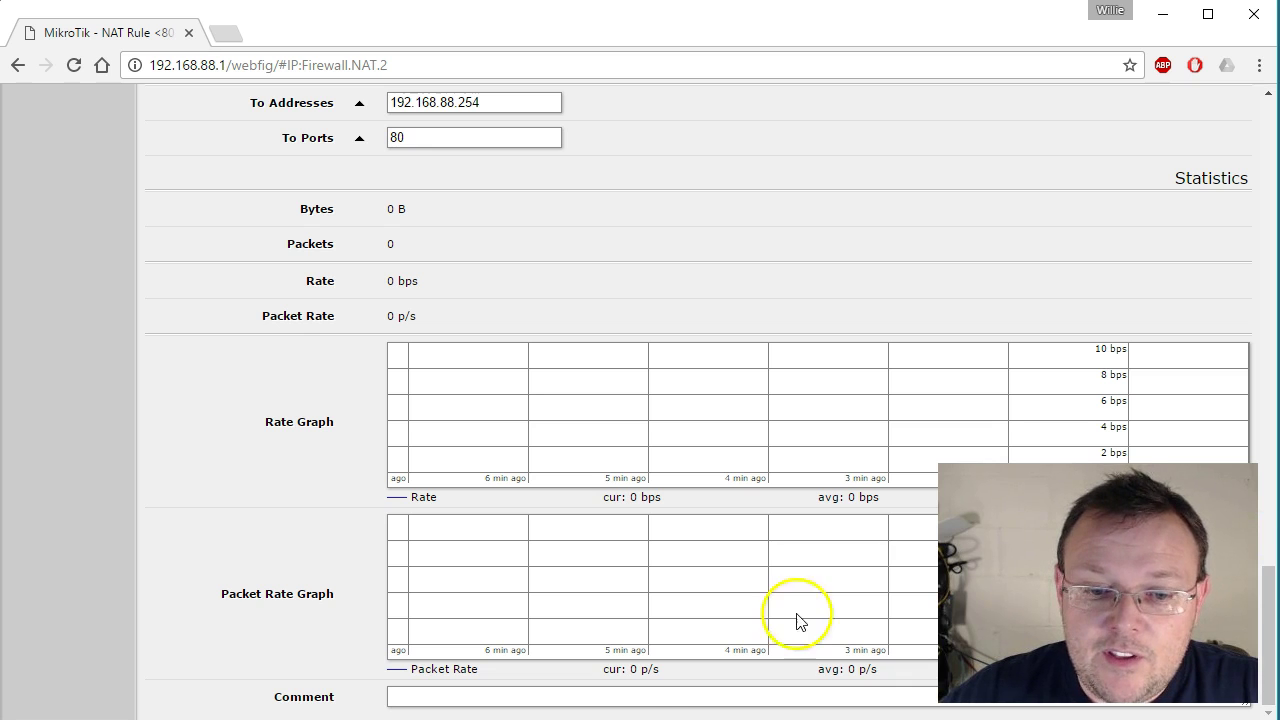
left_click(625, 696)
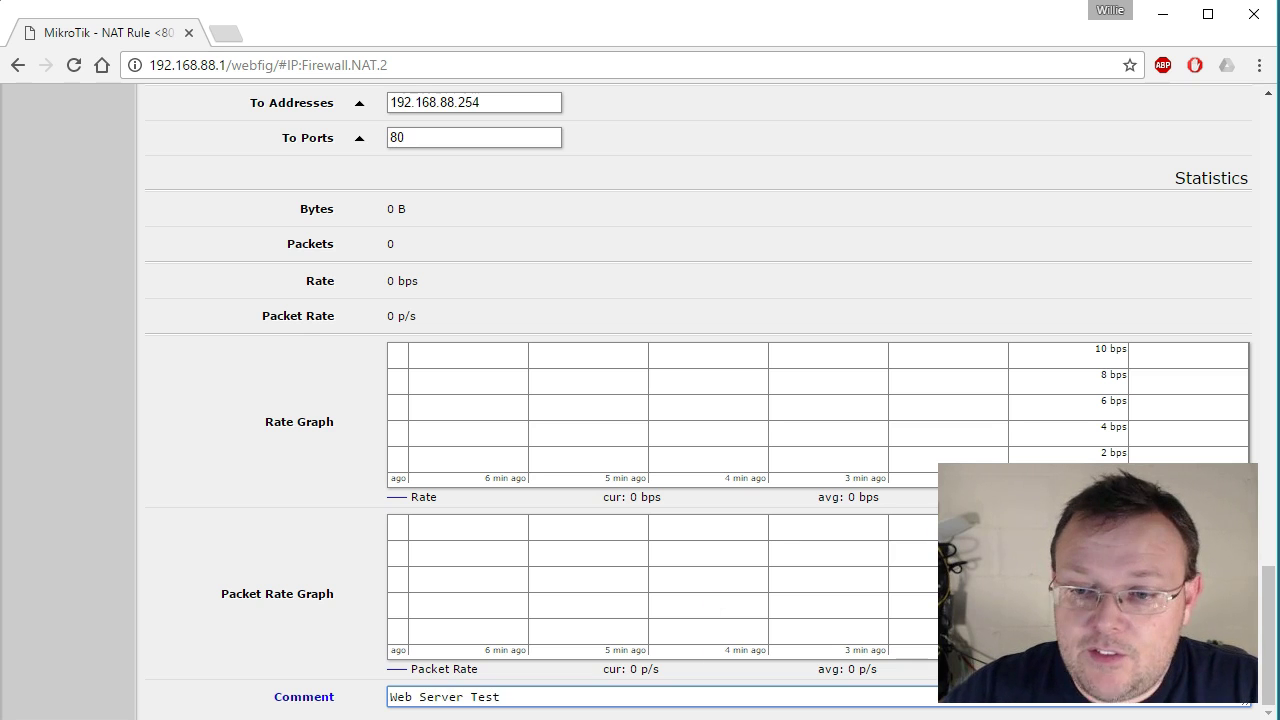
left_click_drag(1269, 600, 1270, 140)
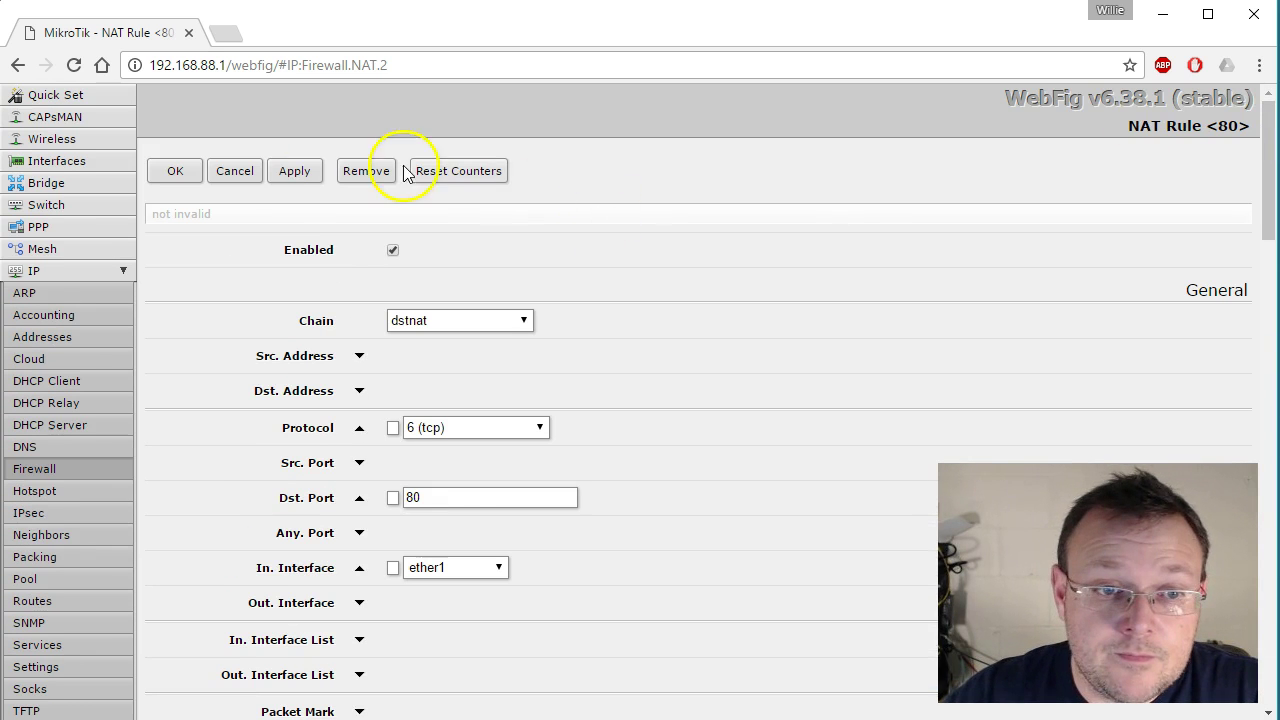
left_click(295, 171)
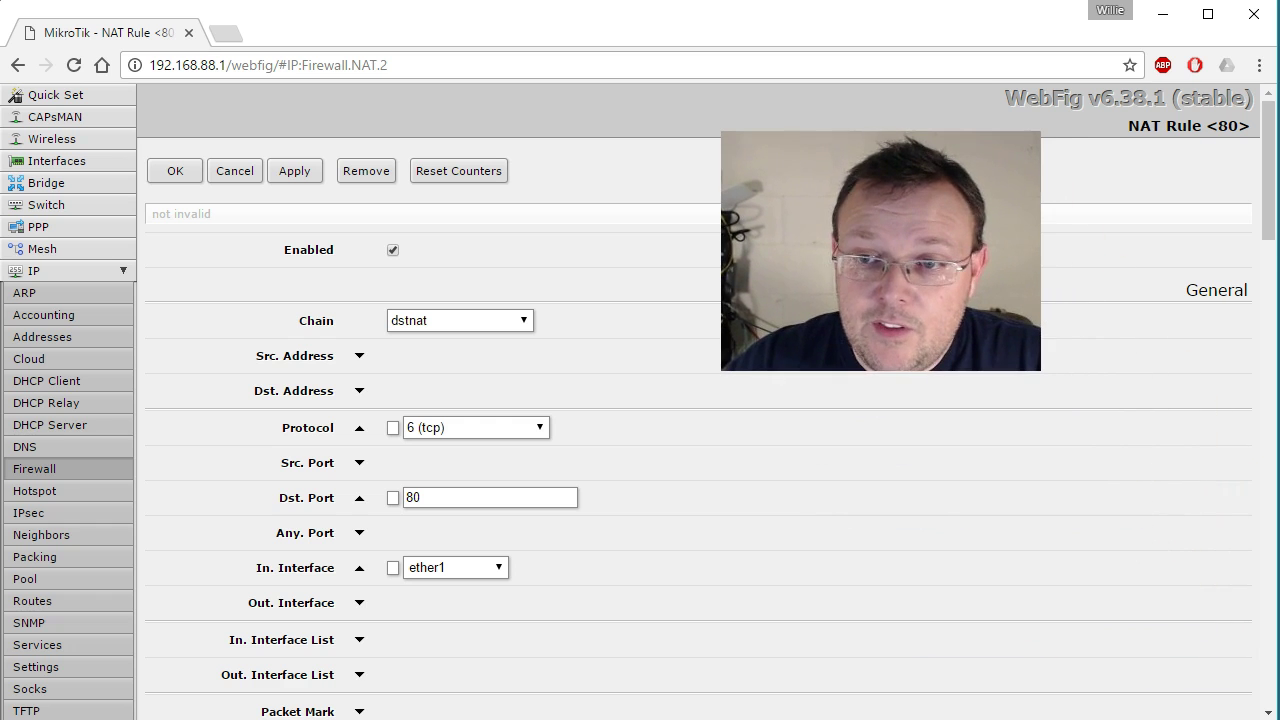
left_click_drag(1268, 184, 1272, 655)
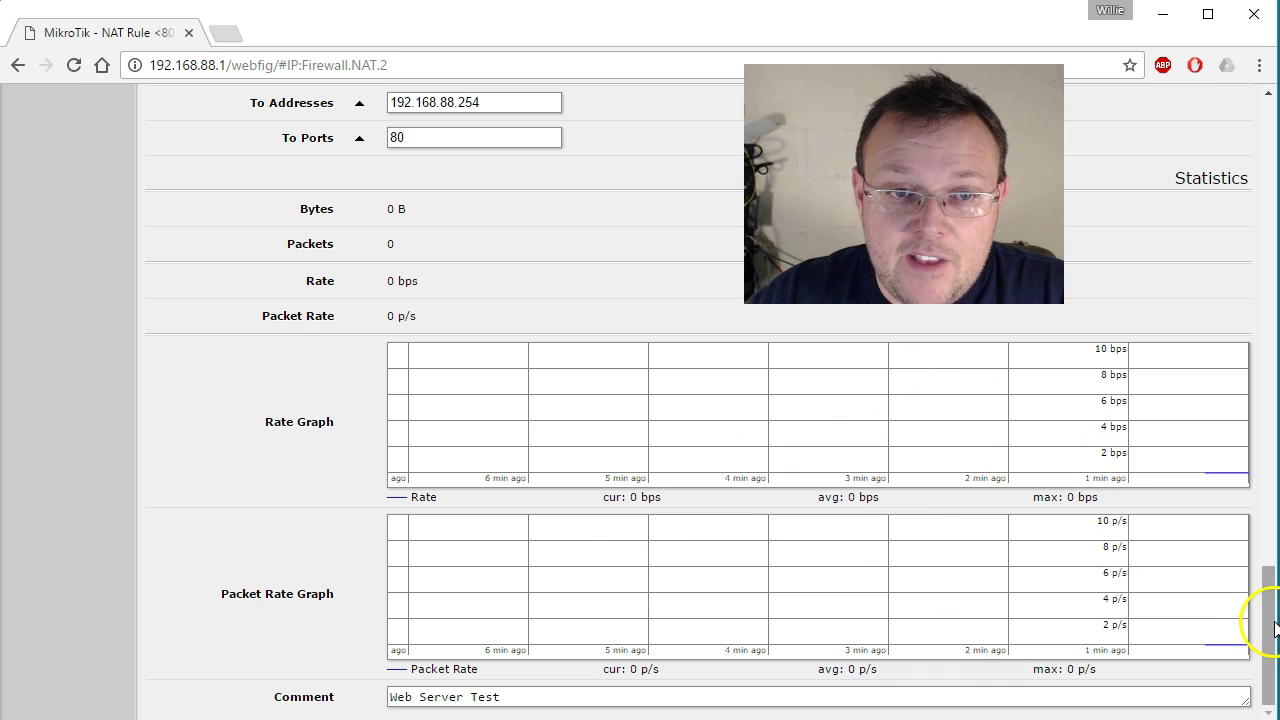
left_click_drag(1272, 627, 1234, 128)
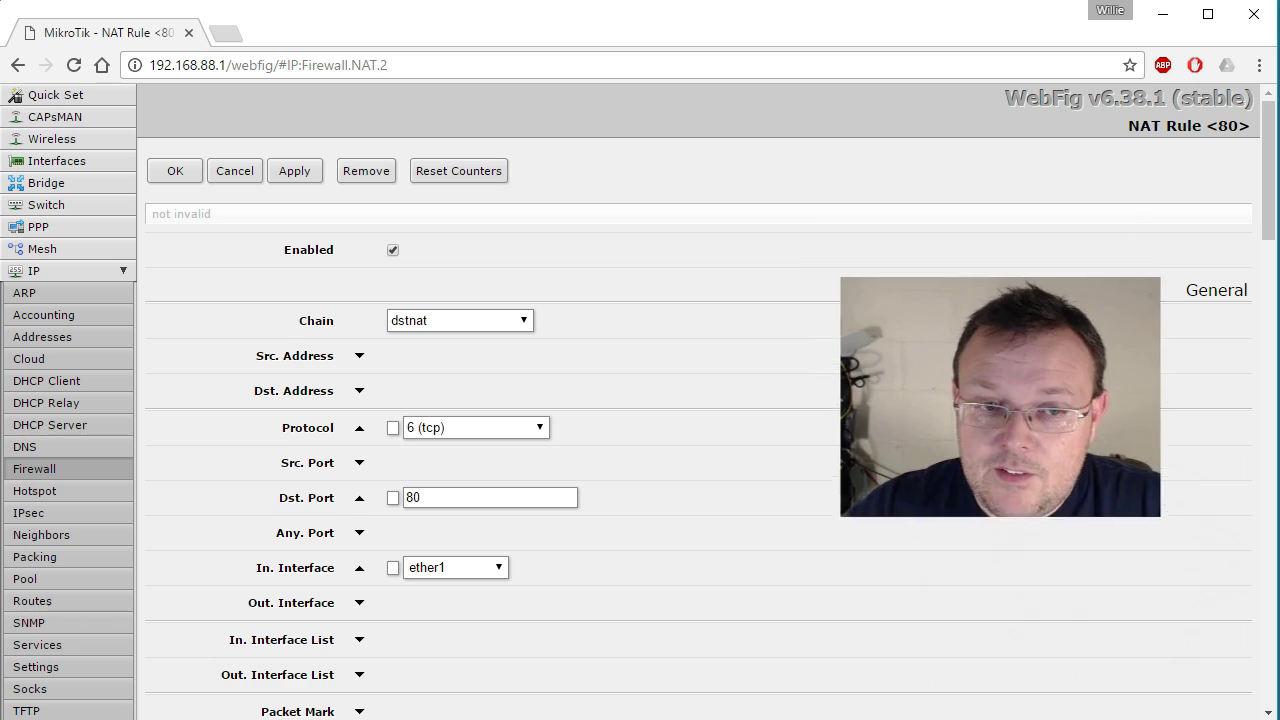
left_click(176, 171)
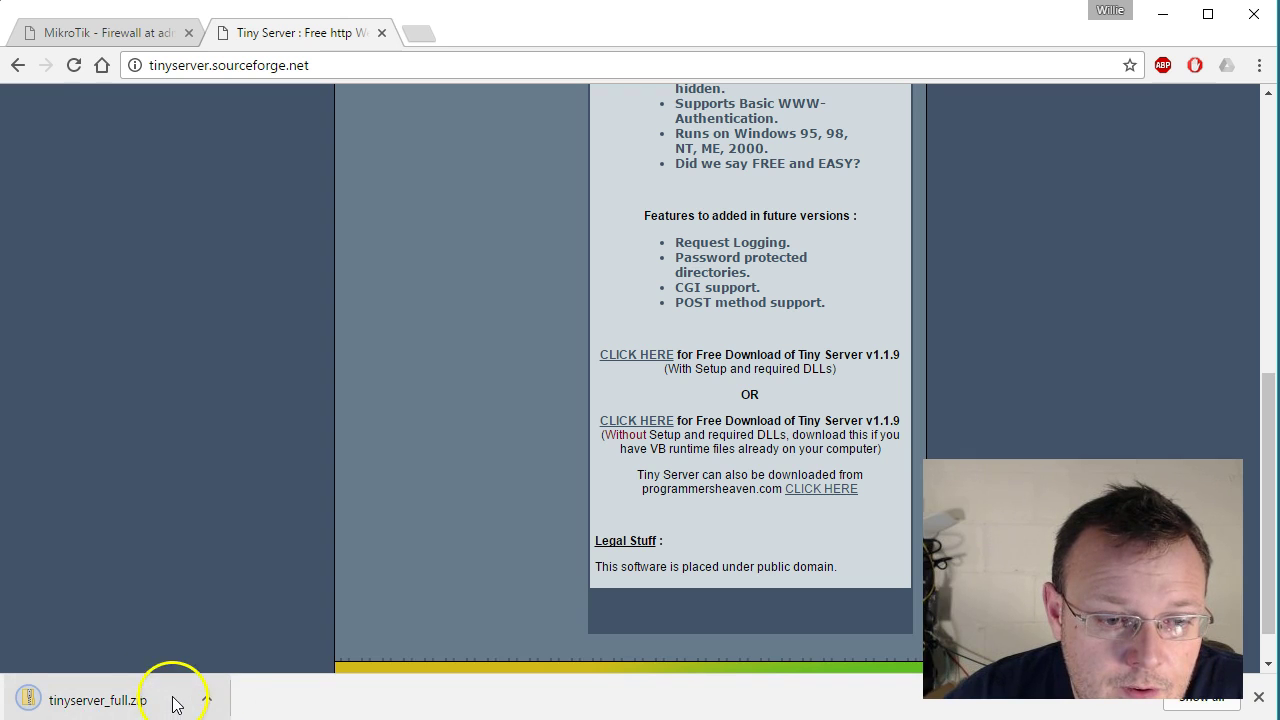
Step: Copy all files from the downloaded tinyserver_full.zip into the web folder, replacing the existing ones, and run setup.exe there
left_click(113, 702)
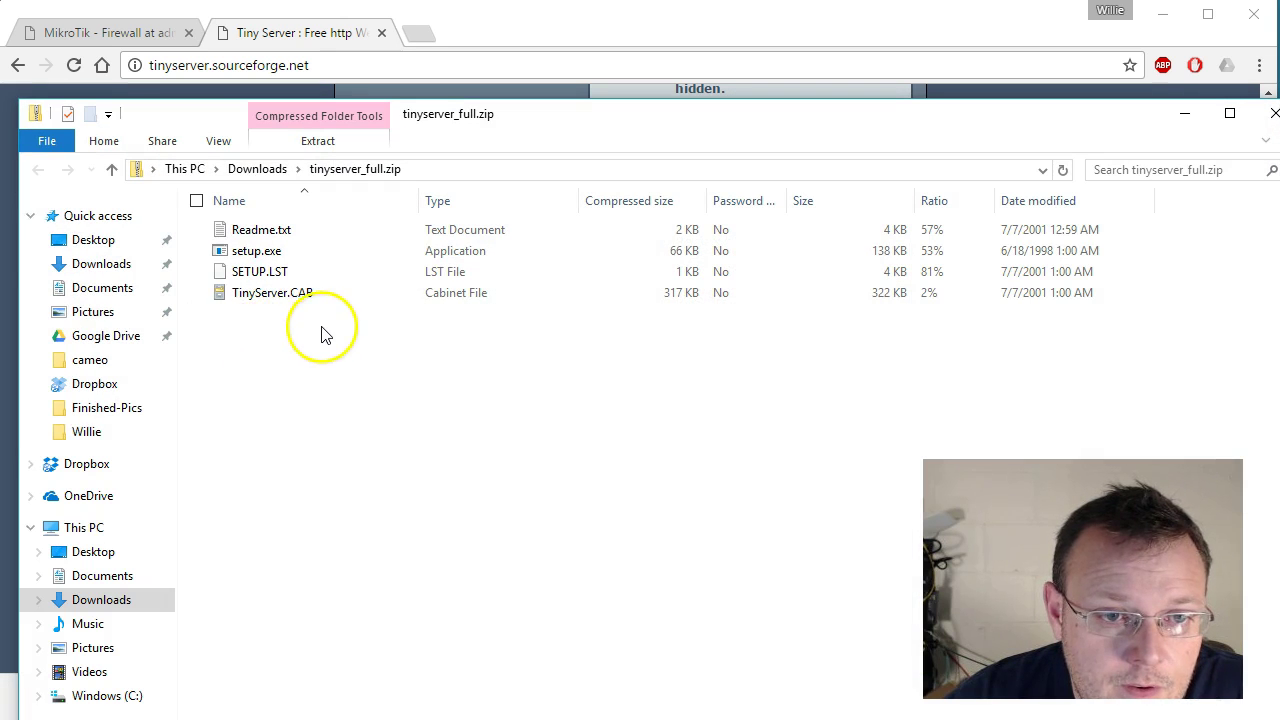
left_click_drag(322, 328, 258, 236)
right_click(258, 236)
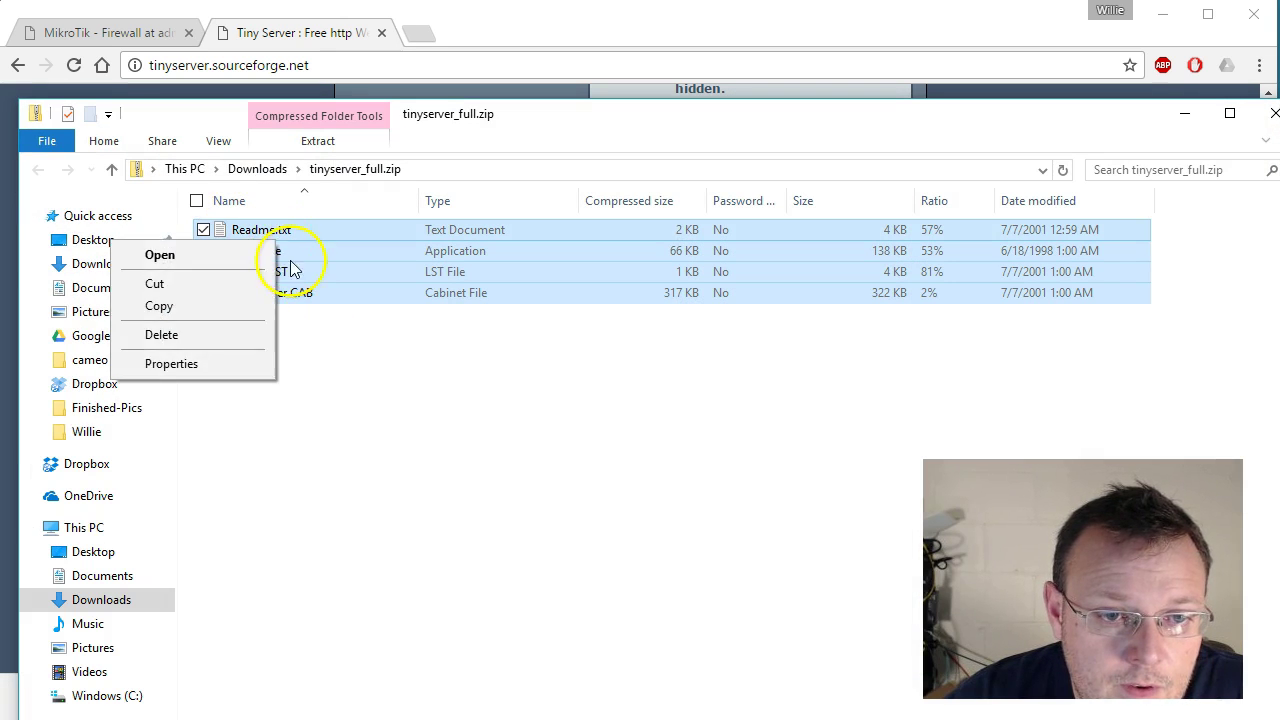
left_click(222, 302)
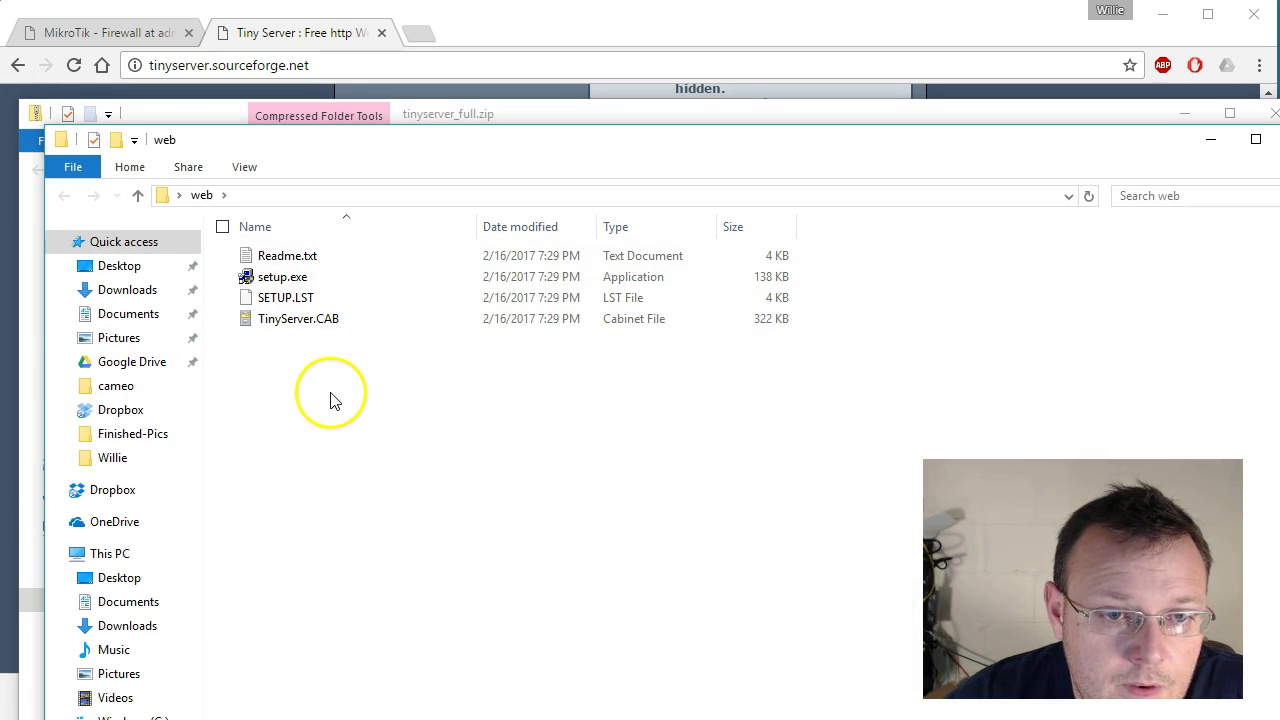
right_click(331, 398)
left_click(286, 532)
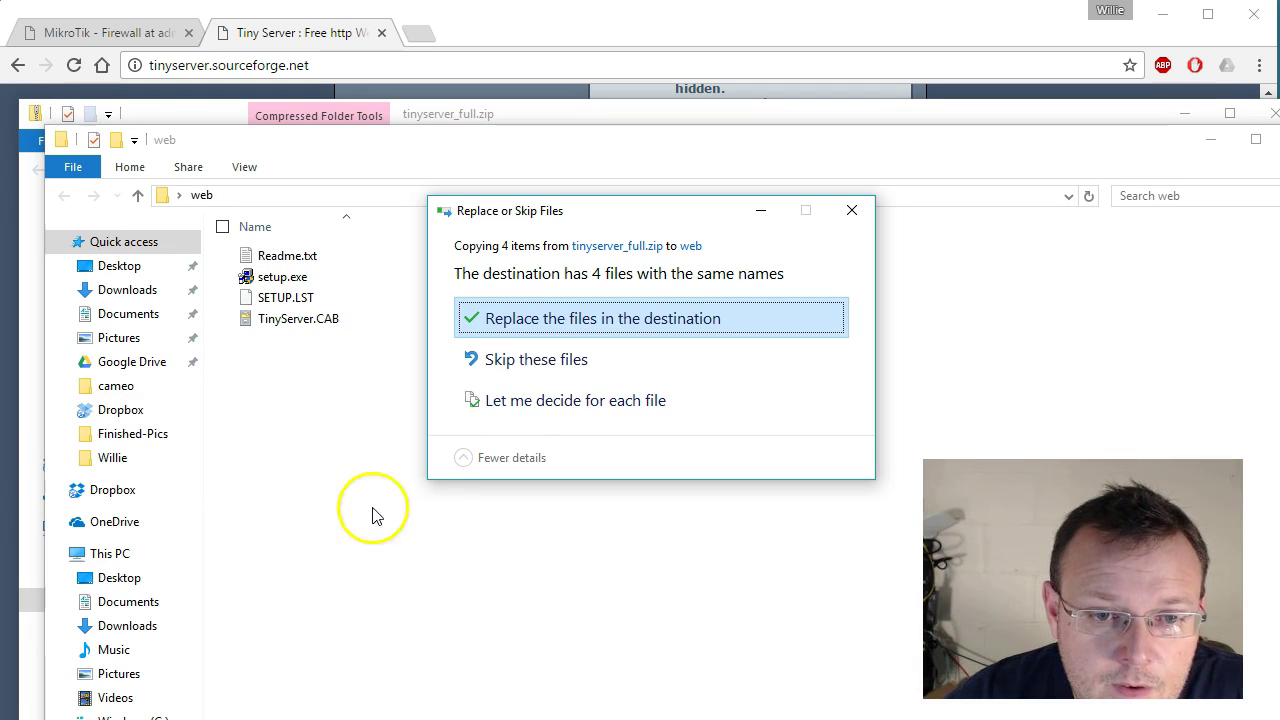
left_click(572, 330)
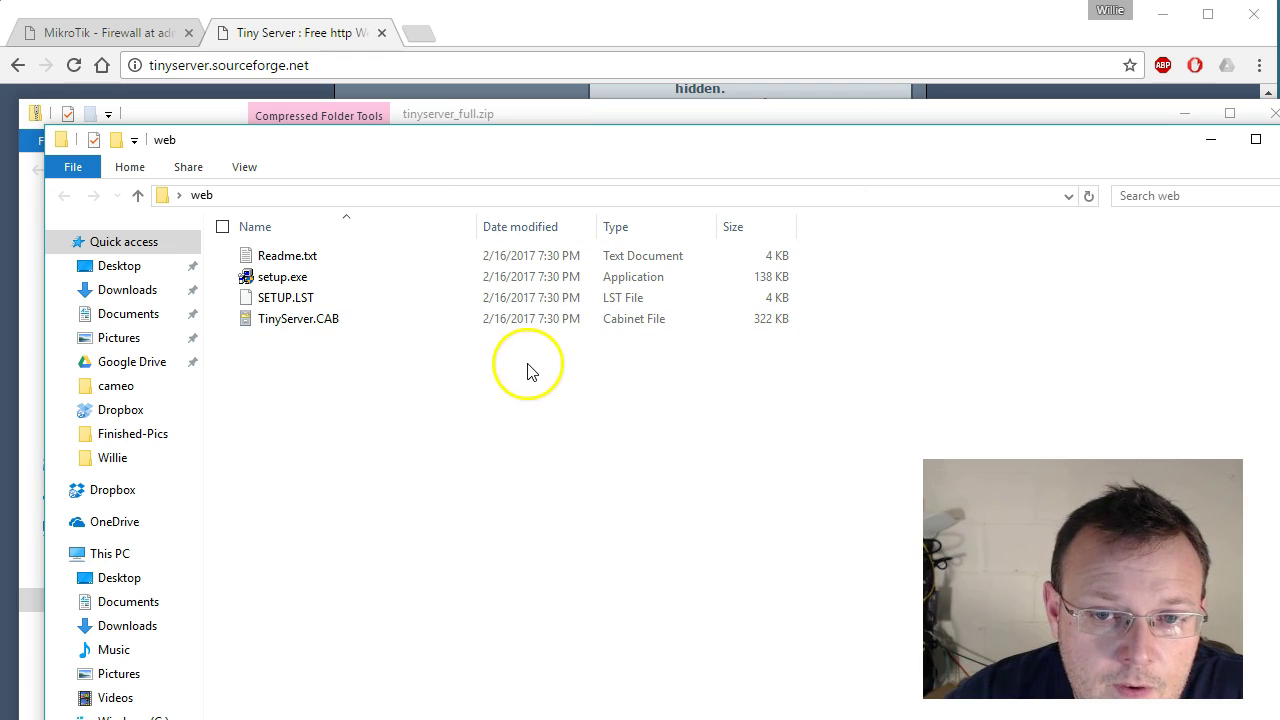
double_click(305, 286)
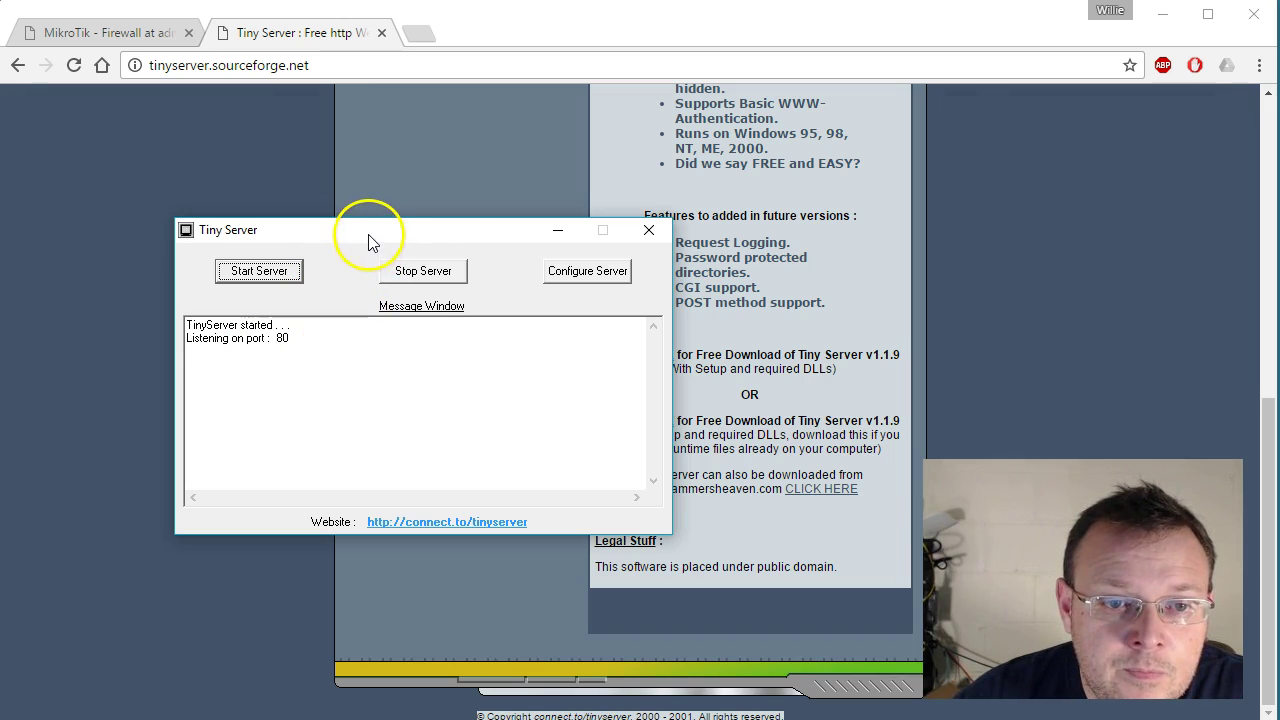
Step: Move the Tiny Server window aside and open the MikroTik router's Quick Set page
left_click_drag(370, 232, 501, 256)
left_click(123, 36)
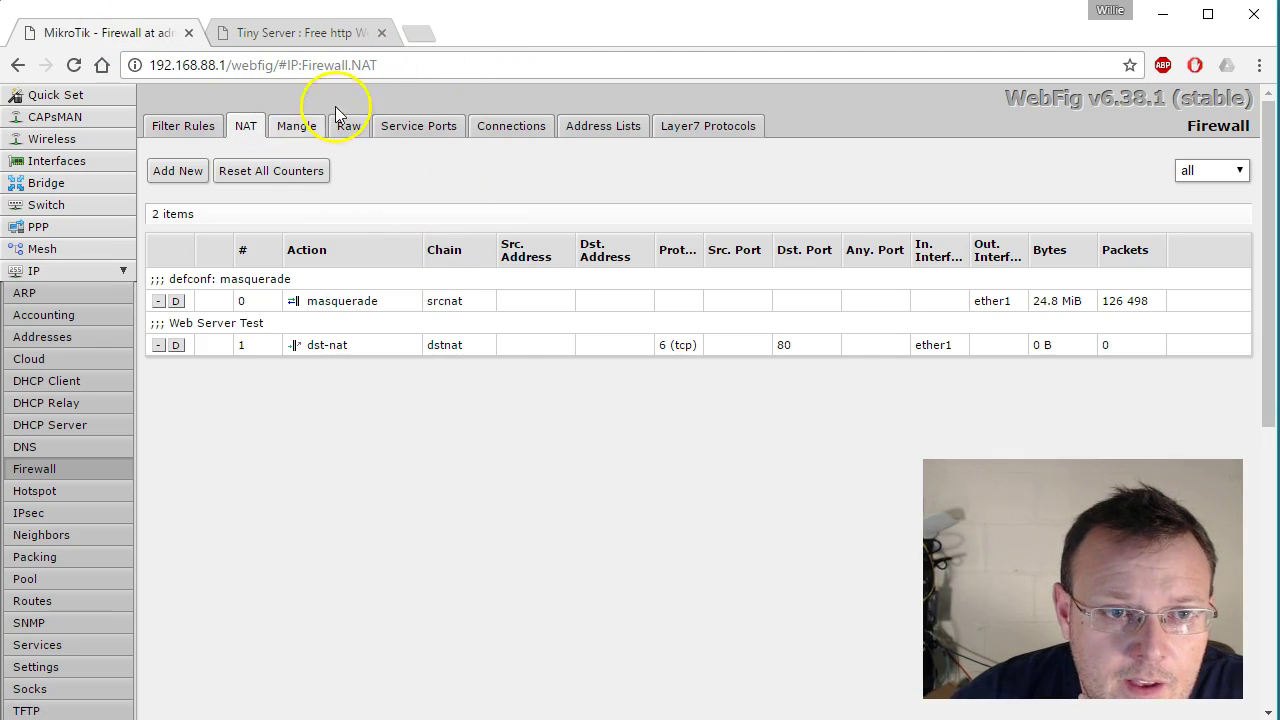
left_click(62, 99)
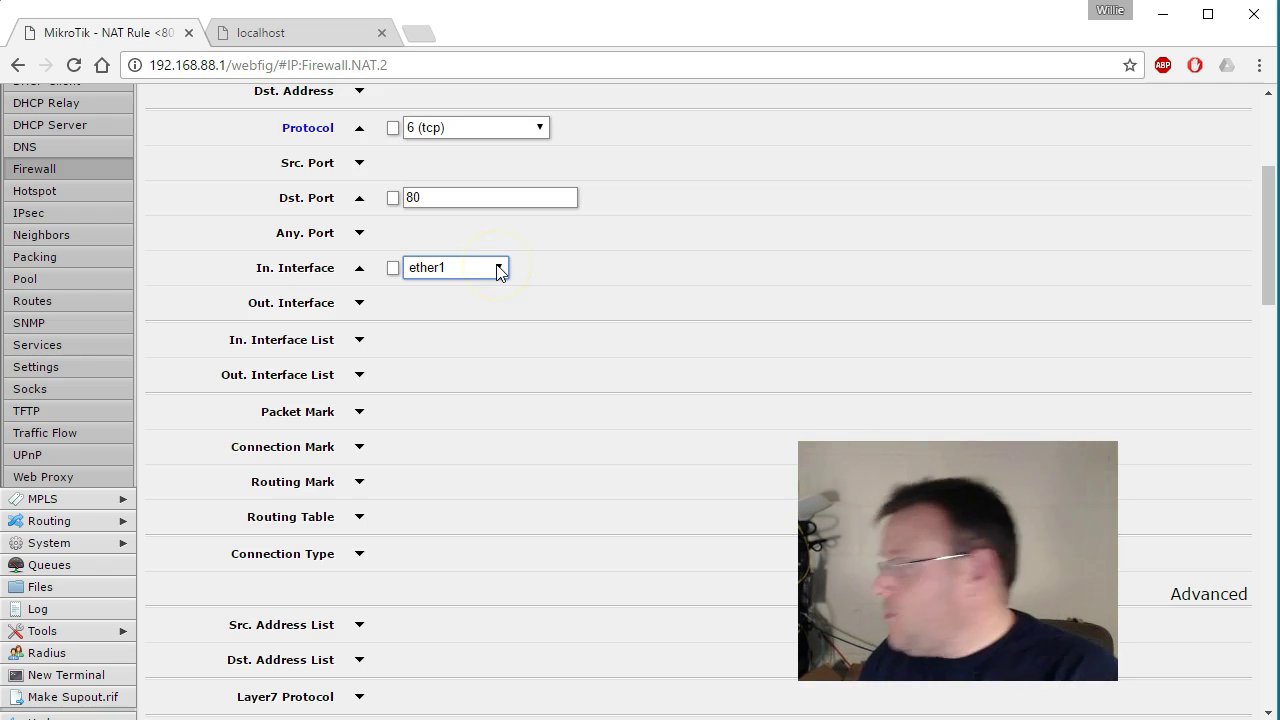
Step: Turn off Windows Firewall for public networks and close the Windows Firewall window
left_click(340, 33)
left_click(825, 301)
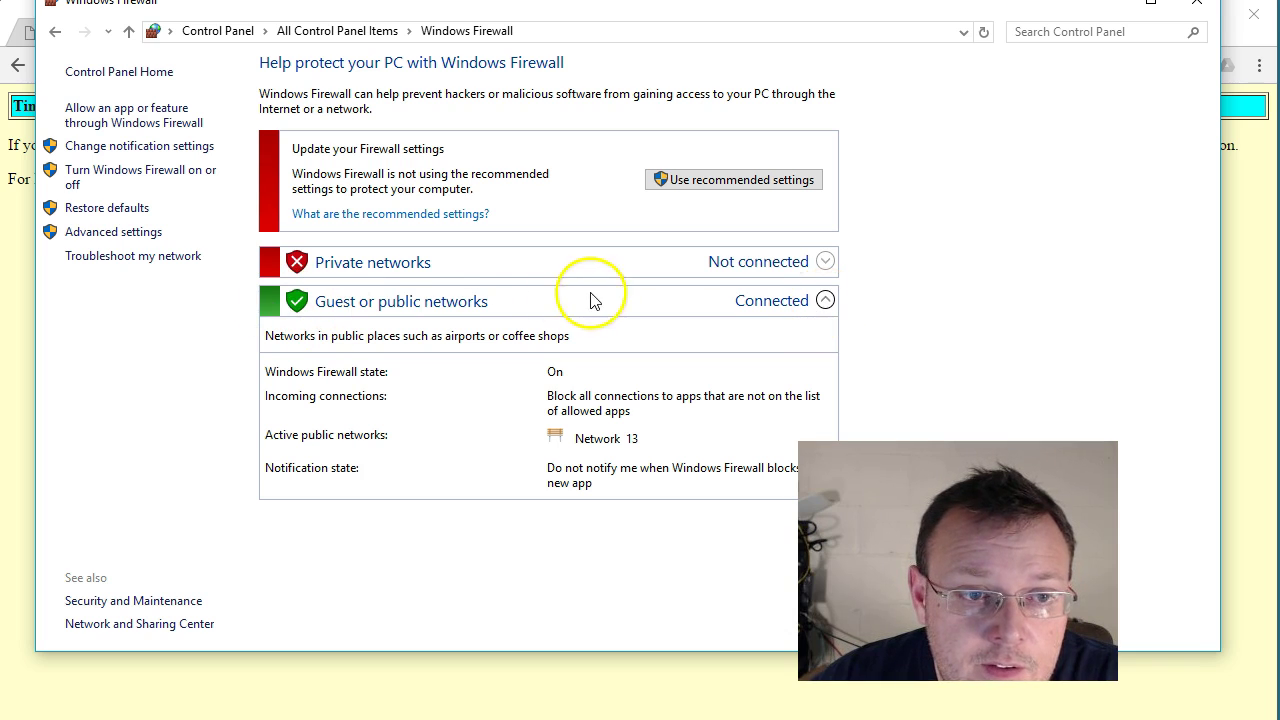
left_click(174, 178)
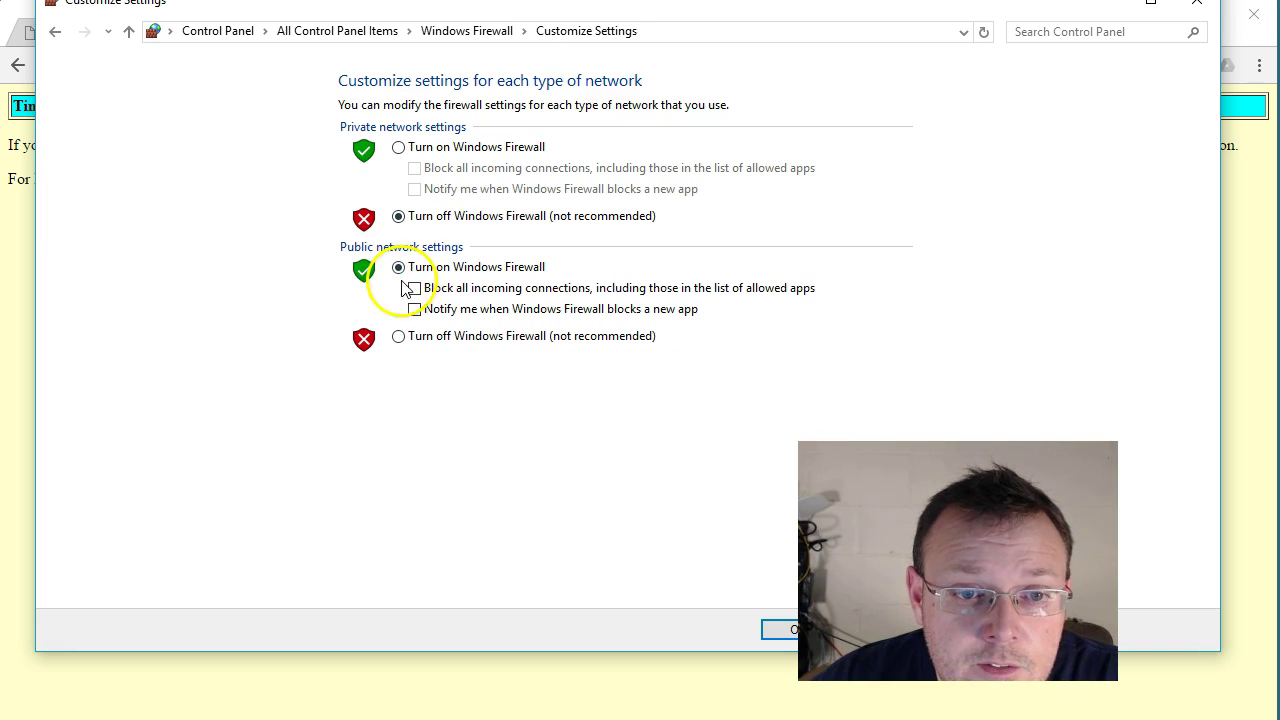
left_click(399, 336)
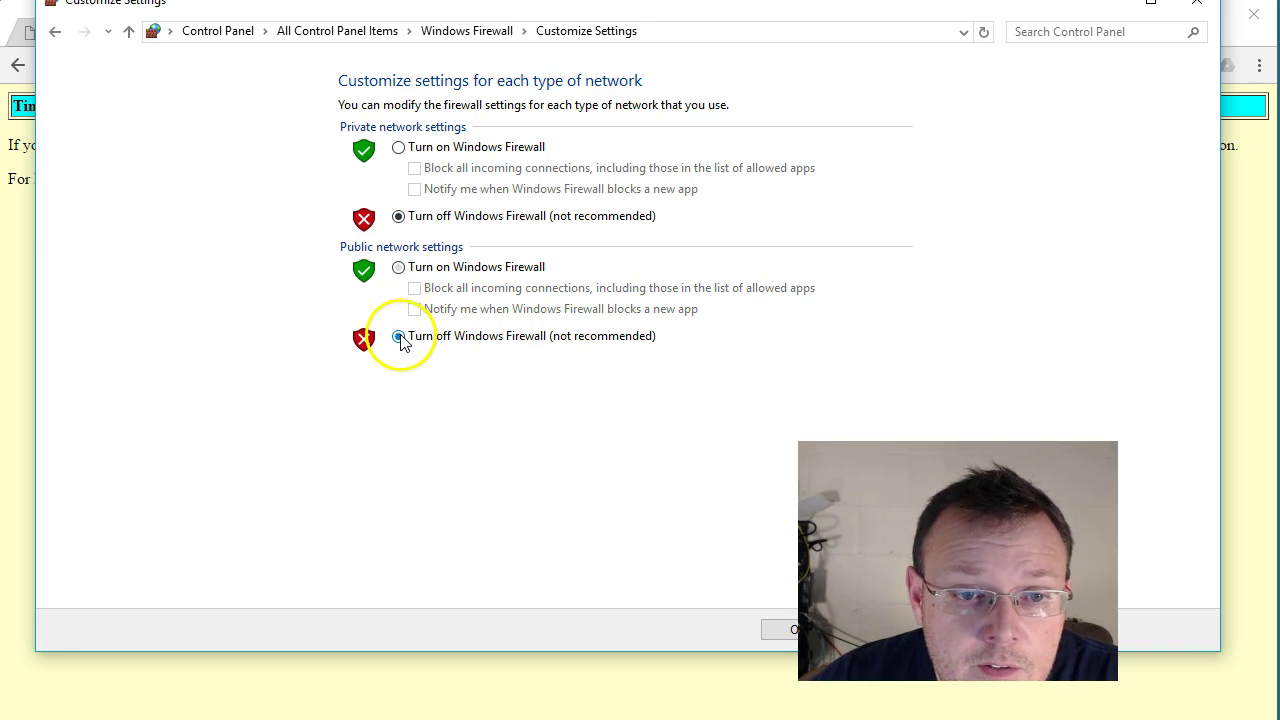
left_click(771, 628)
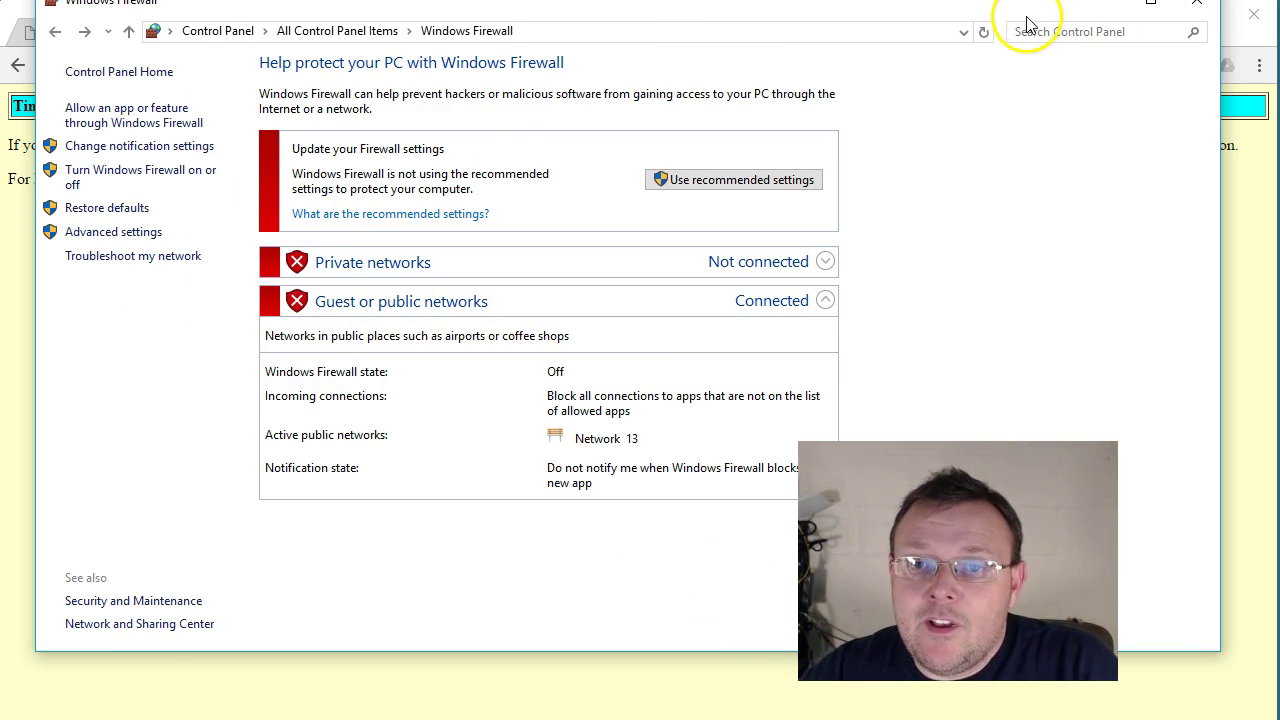
left_click_drag(1023, 20, 1020, 100)
left_click(1190, 78)
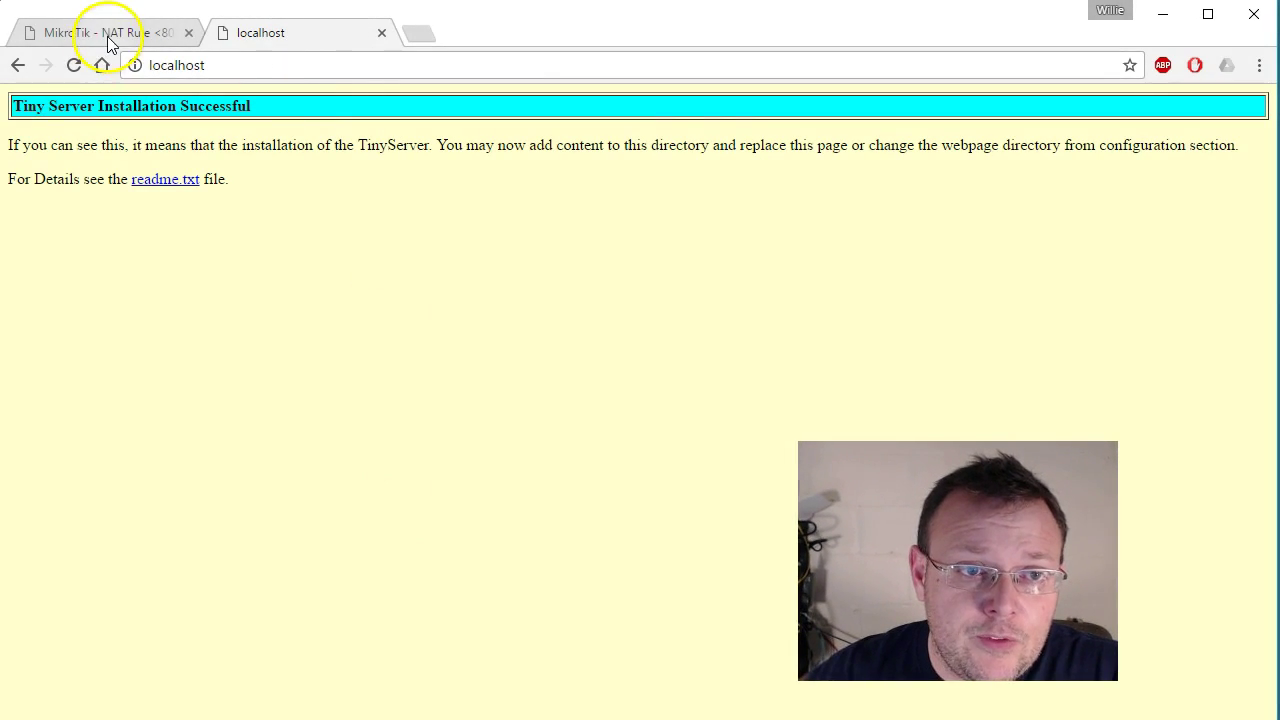
Step: Return to the port 80 NAT rule and examine its forwarding settings, traffic statistics and rate graphs
left_click(106, 33)
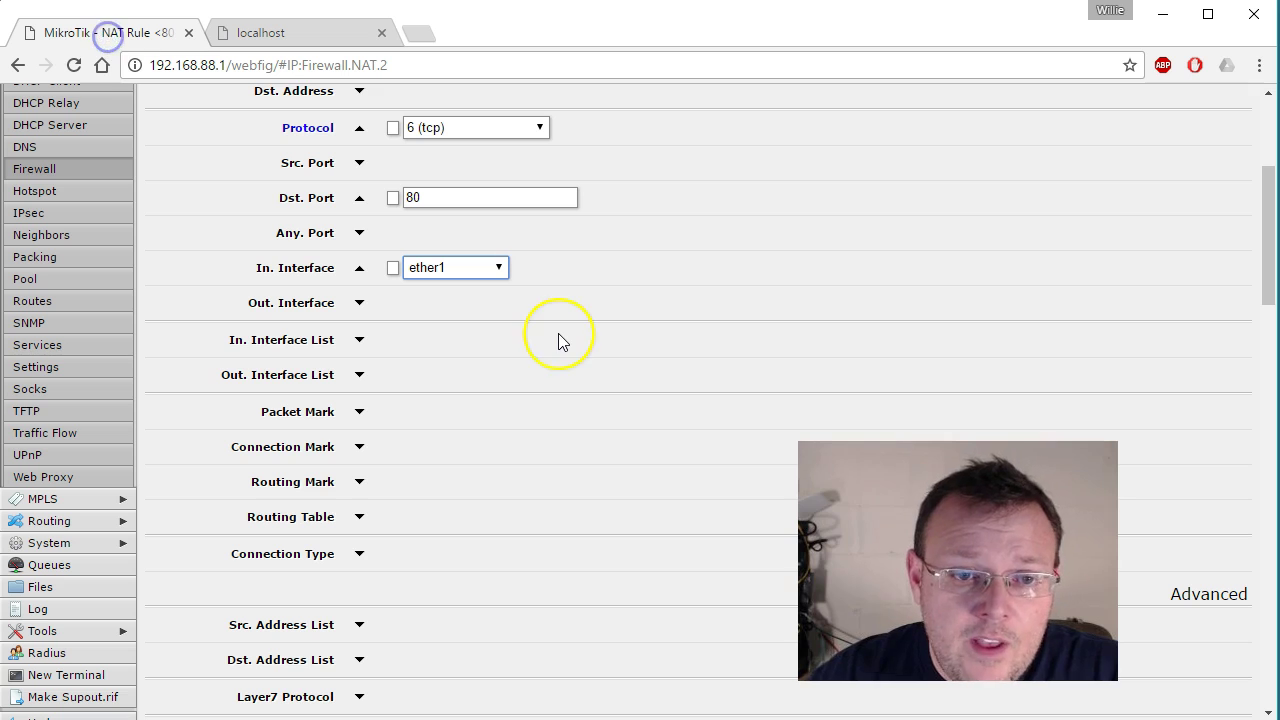
scroll(769, 248, "down", 1)
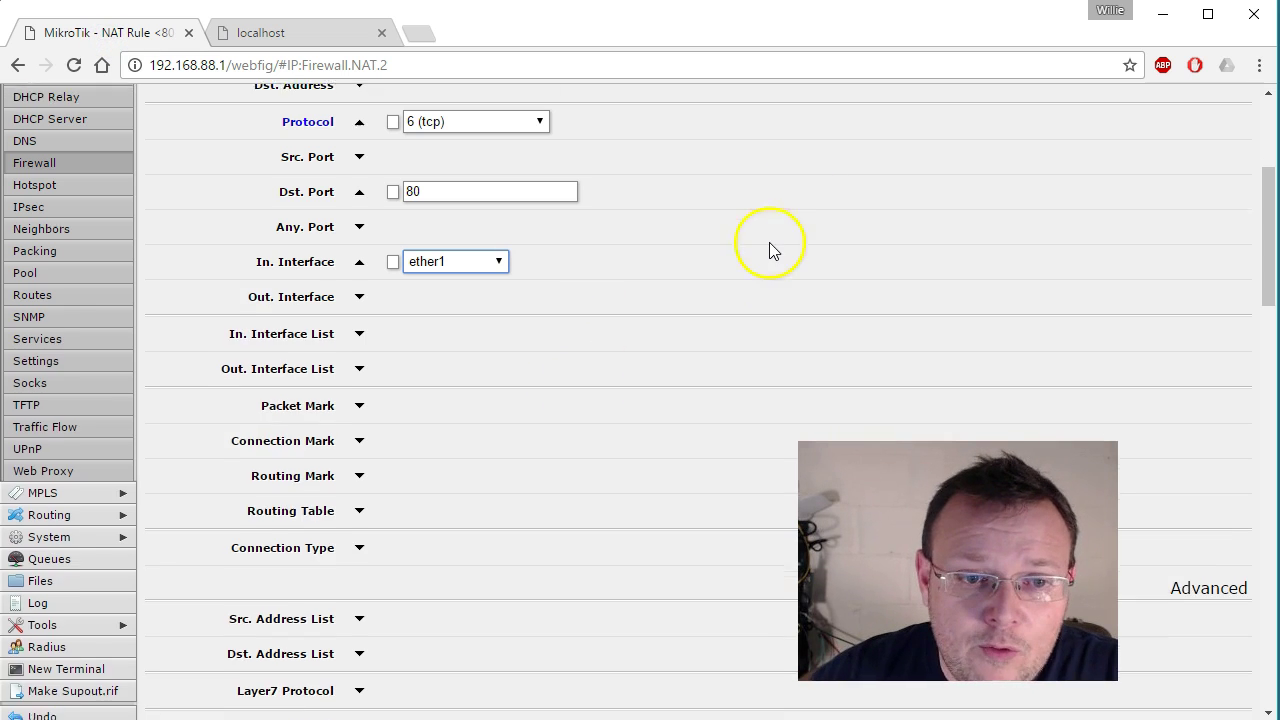
scroll(751, 249, "down", 15)
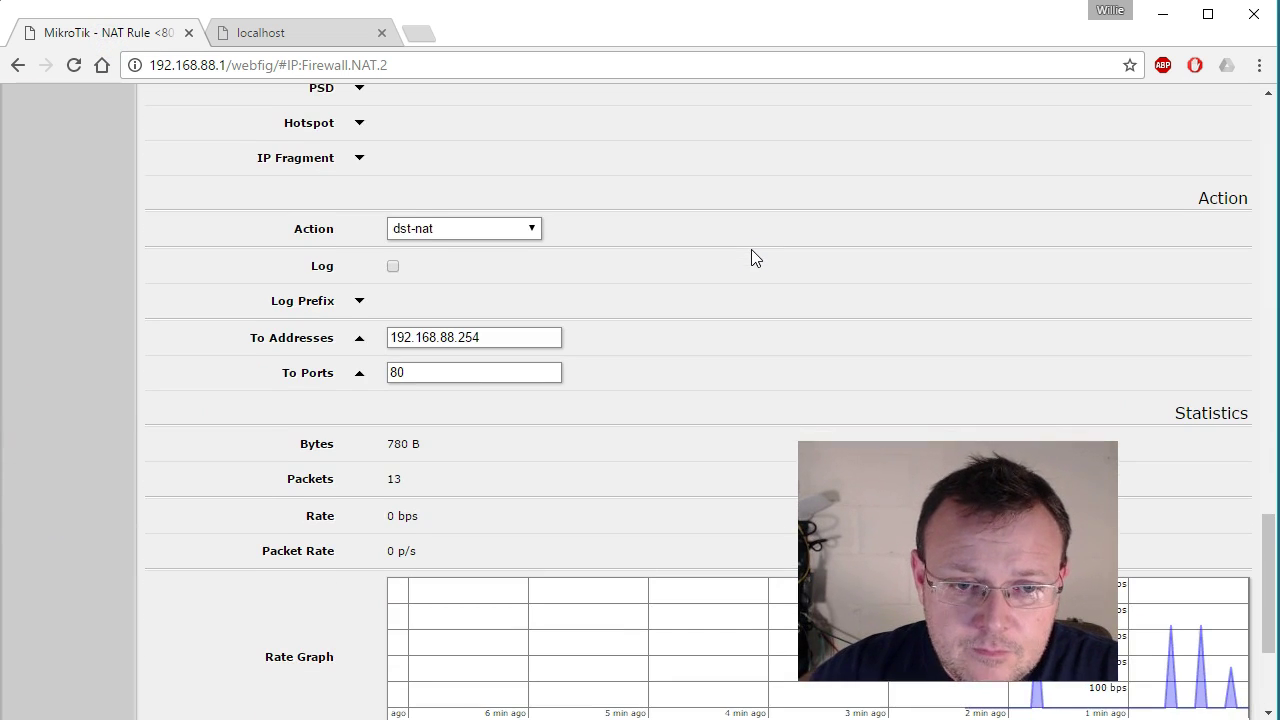
scroll(751, 249, "down", 3)
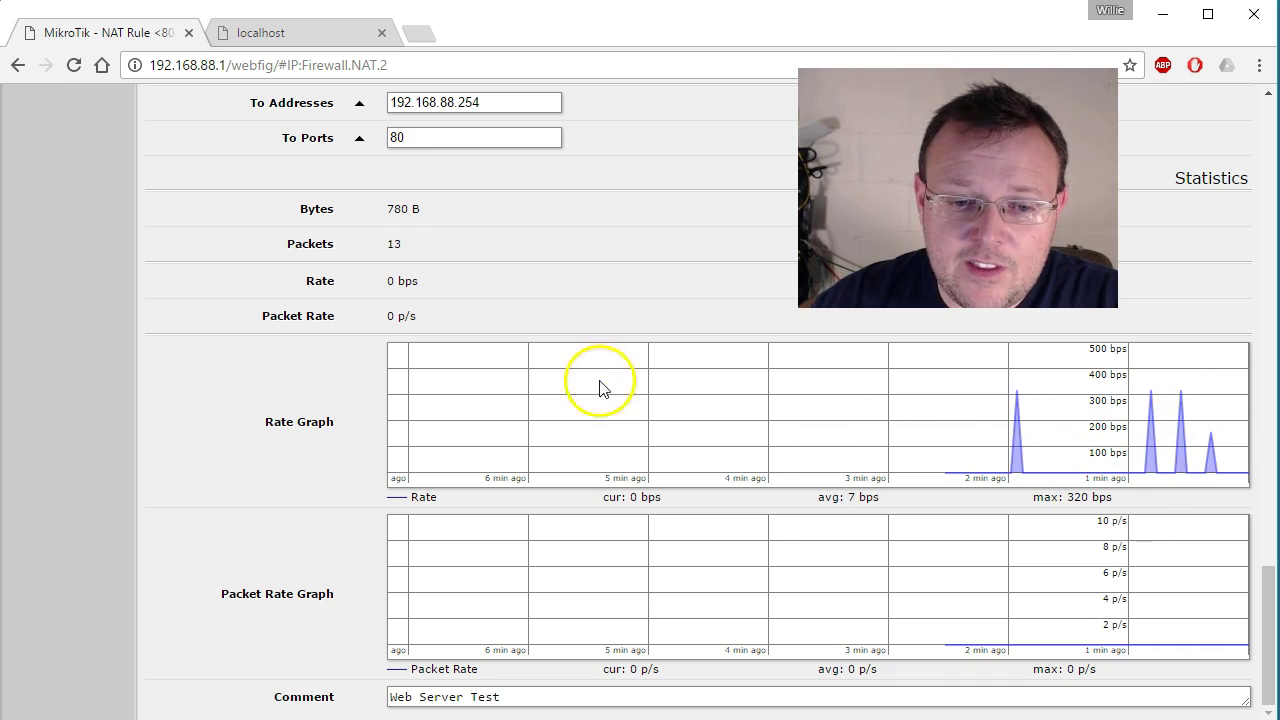
scroll(670, 466, "up", 4)
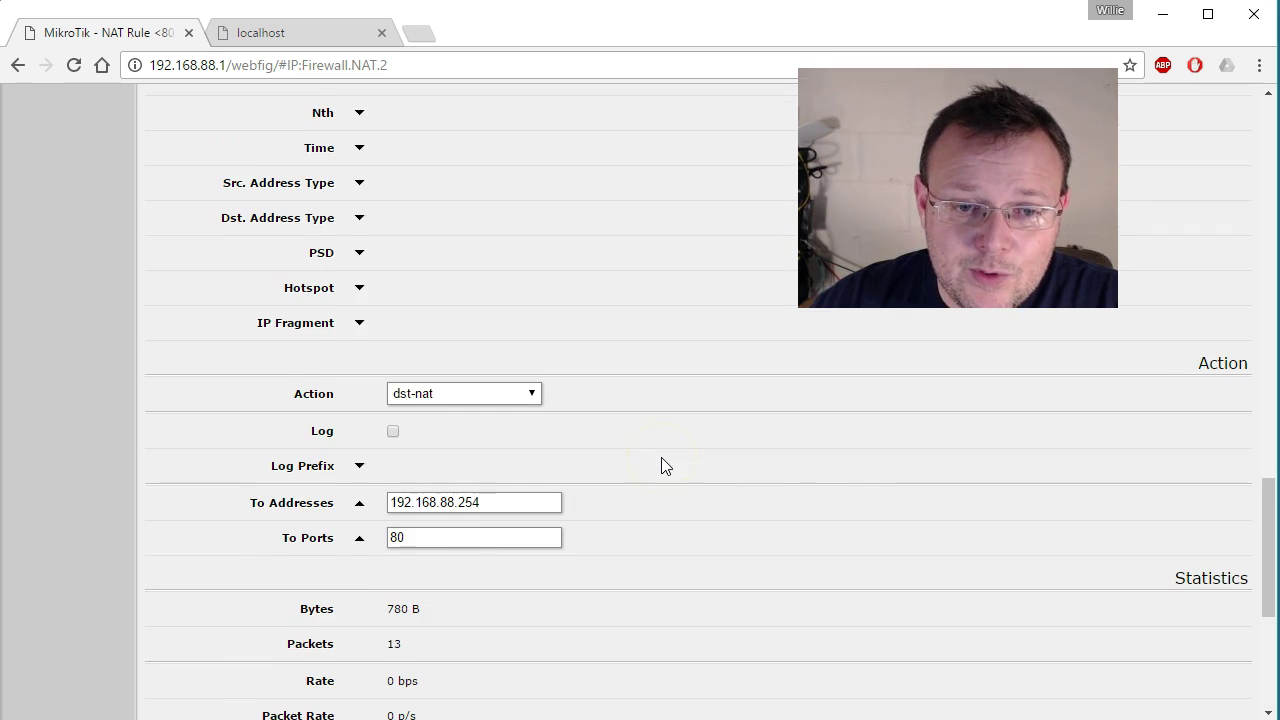
scroll(665, 466, "up", 15)
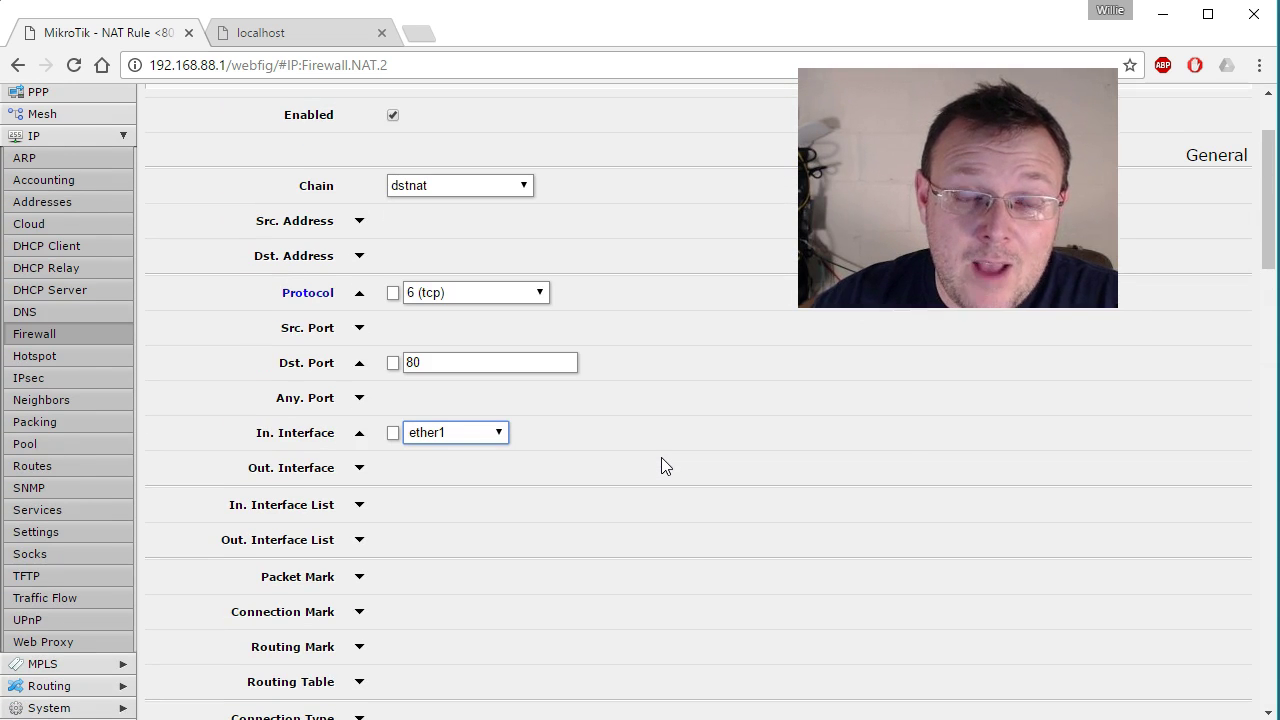
scroll(704, 470, "up", 3)
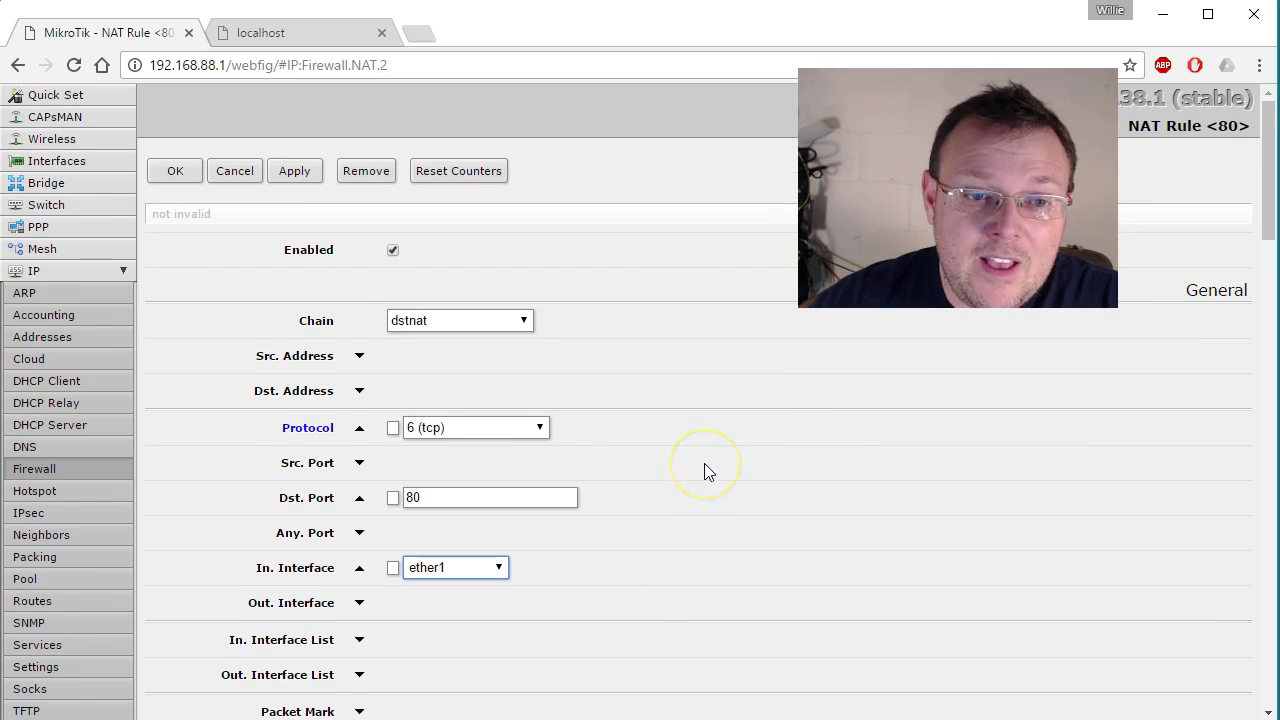